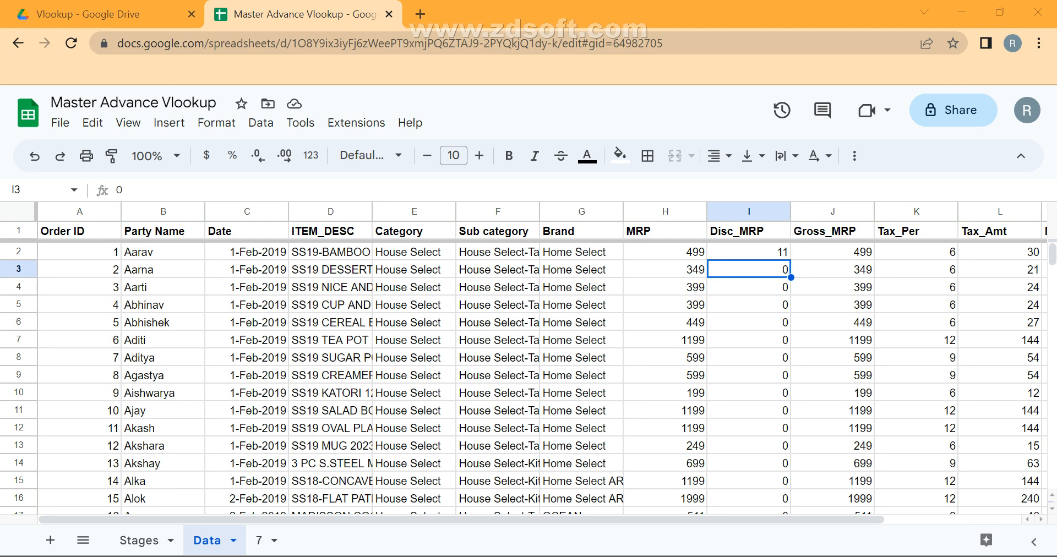
Clear the order IDs in A2:A3 on sheet 7 and enter 1 and 12 in their place.
{"action": "left_click", "coordinate": [258, 540]}
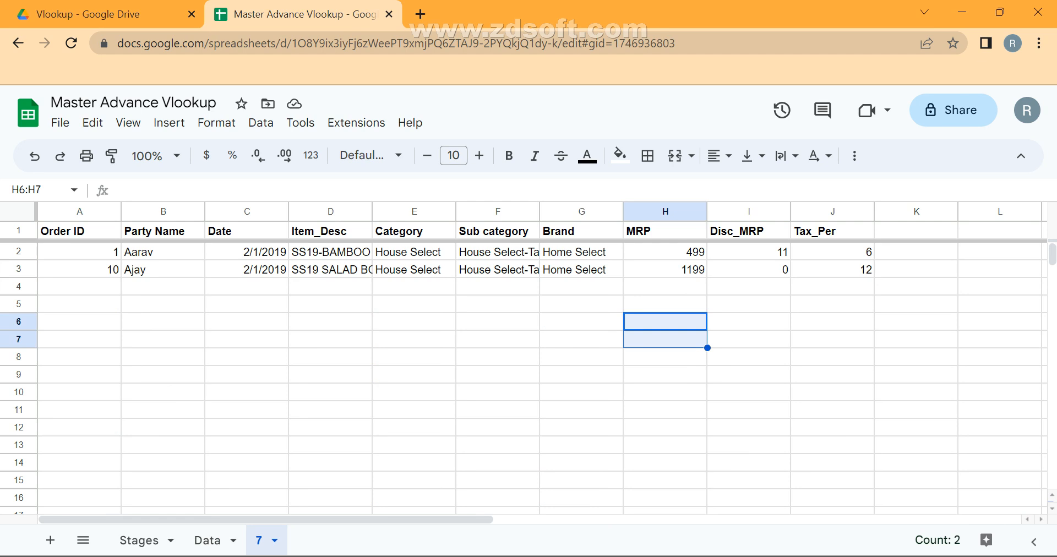
{"action": "left_click_drag", "start_coordinate": [79, 252], "coordinate": [79, 269]}
{"action": "key", "text": "Delete"}
{"action": "left_click", "coordinate": [79, 231]}
{"action": "key", "text": "Down"}
{"action": "type", "text": "1"}
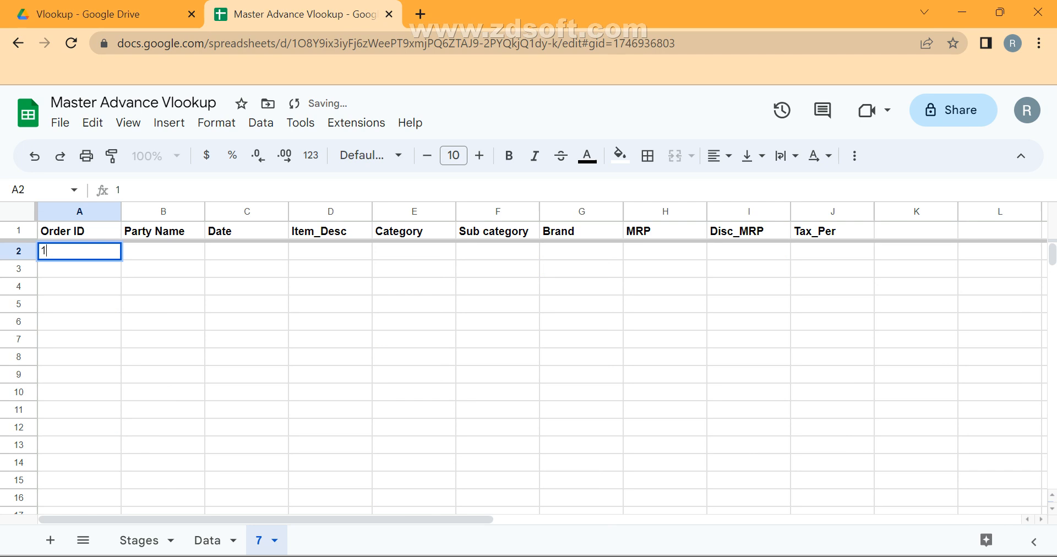
{"action": "key", "text": "Return"}
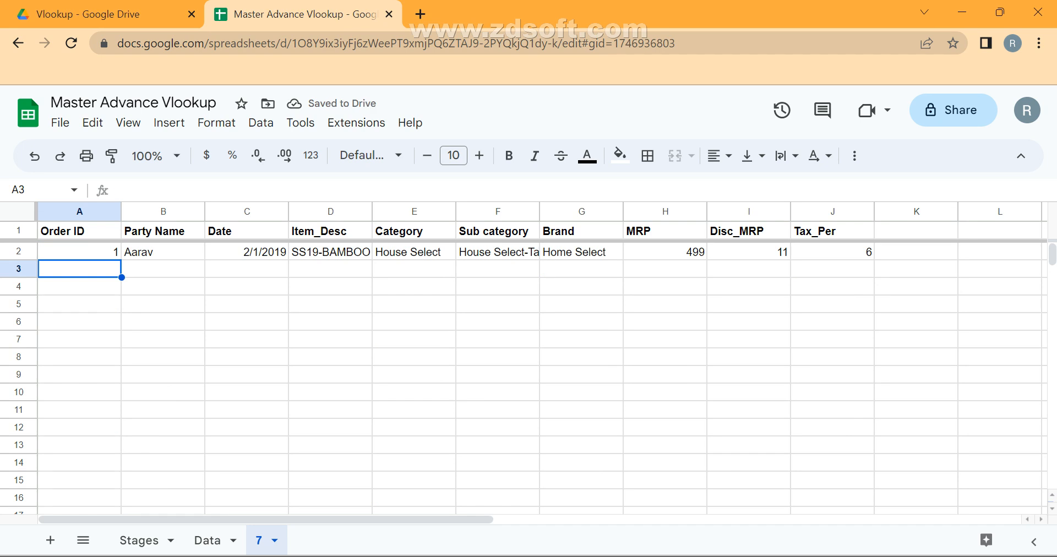
{"action": "type", "text": "12"}
{"action": "key", "text": "Return"}
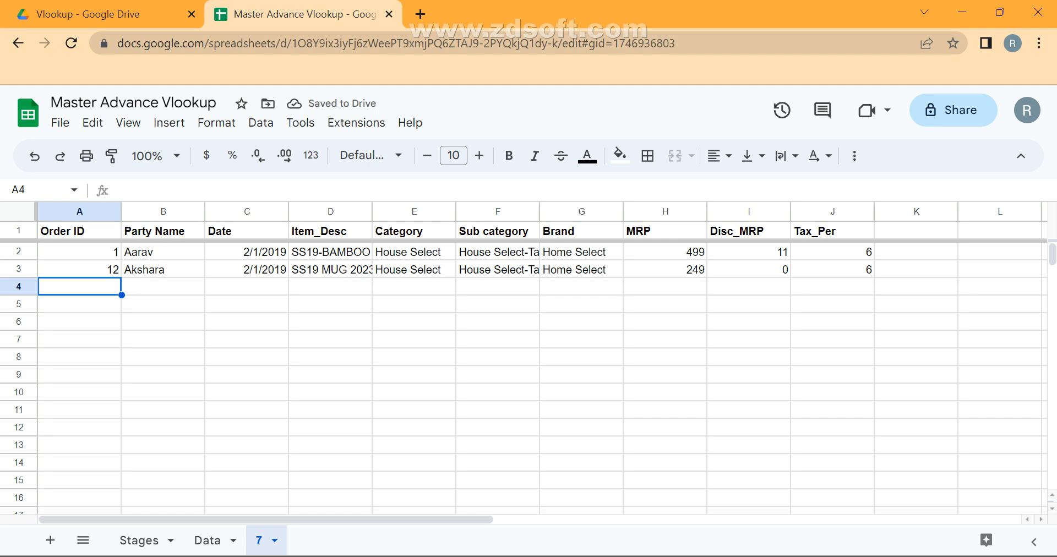
Check the tax amount header on the Data sheet and set header B1 on sheet 7 to "Tax Amount".
{"action": "left_click", "coordinate": [163, 231]}
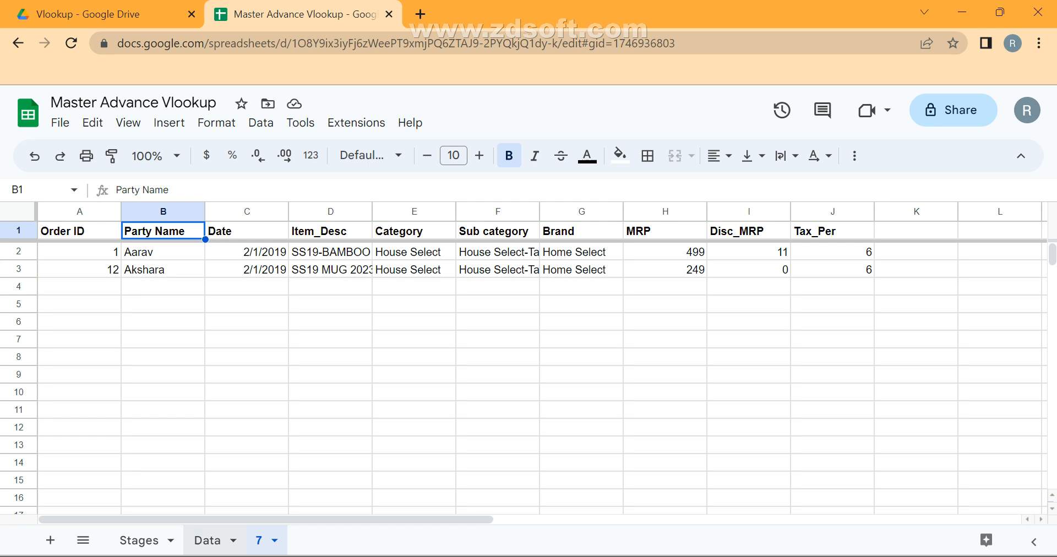
{"action": "left_click", "coordinate": [207, 540]}
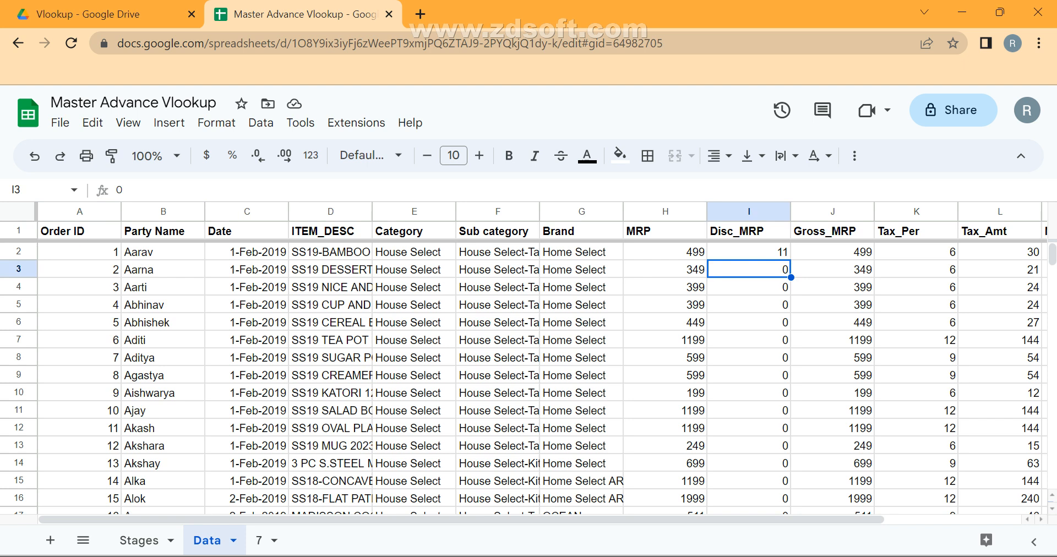
{"action": "left_click", "coordinate": [998, 231]}
{"action": "left_click", "coordinate": [259, 540]}
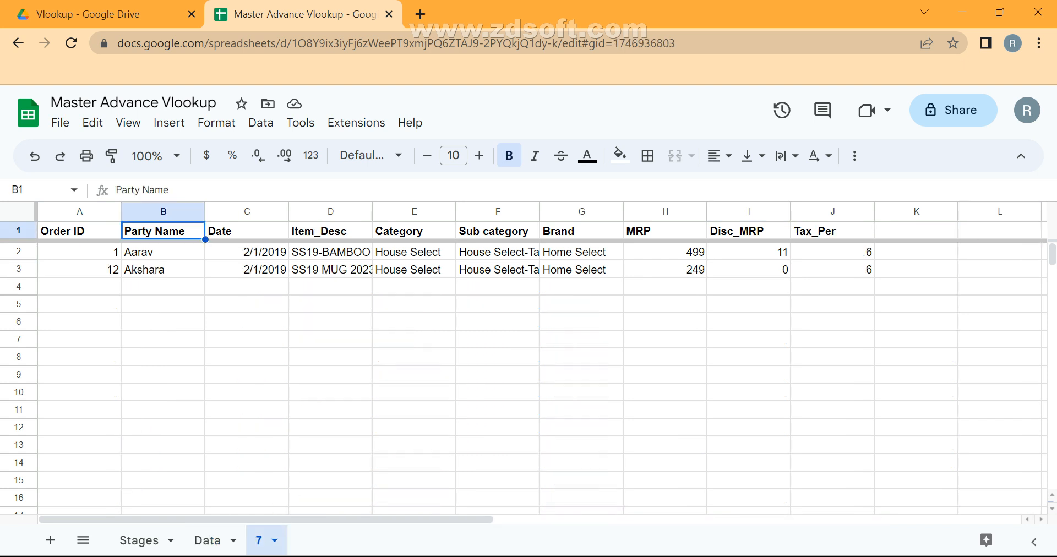
{"action": "type", "text": "Tax Amo"}
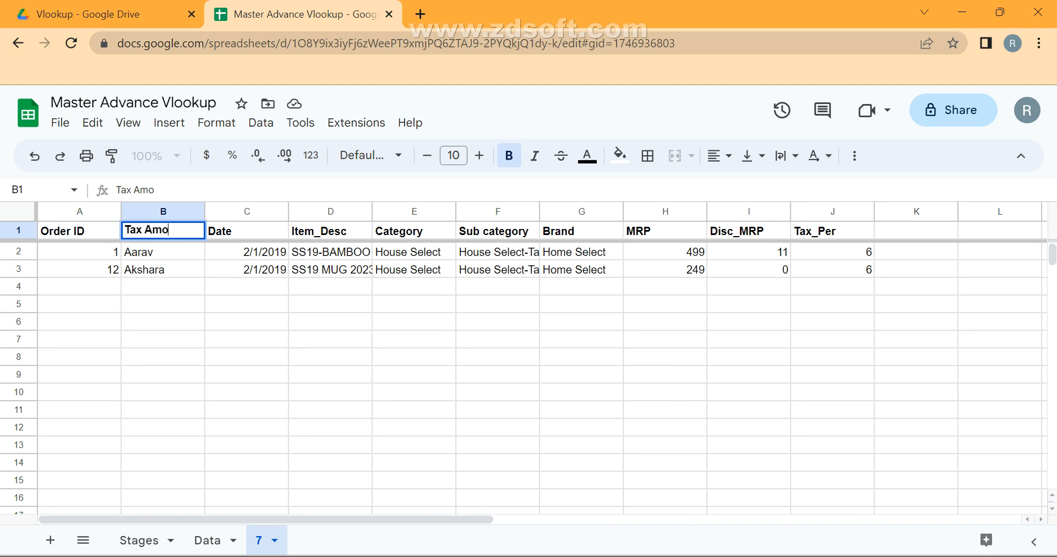
{"action": "type", "text": "unt"}
{"action": "key", "text": "Return"}
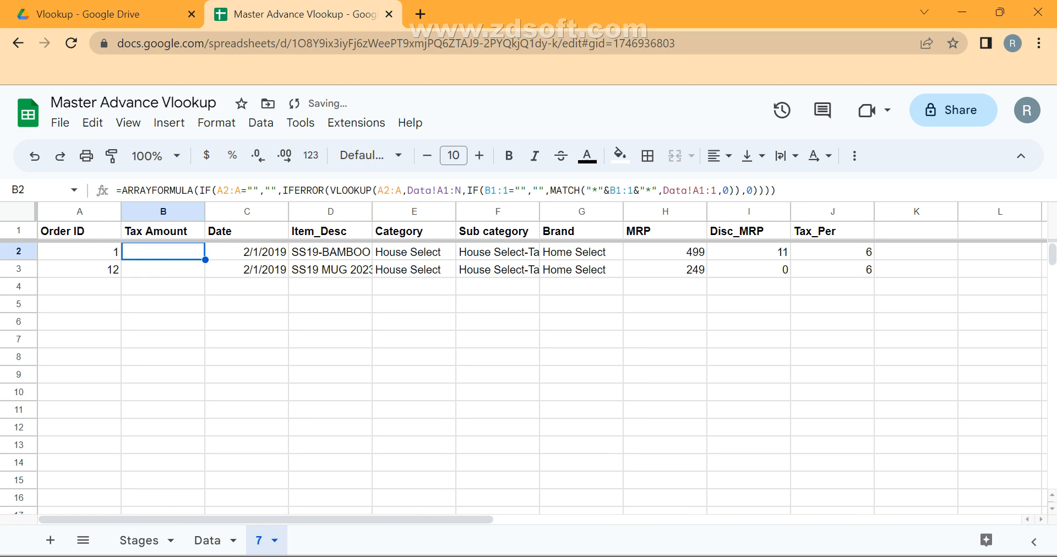
Compare with the Data sheet's headers, change header B1 on sheet 7 to "Tax_amt" and select the formula cell B2.
{"action": "left_click", "coordinate": [207, 540]}
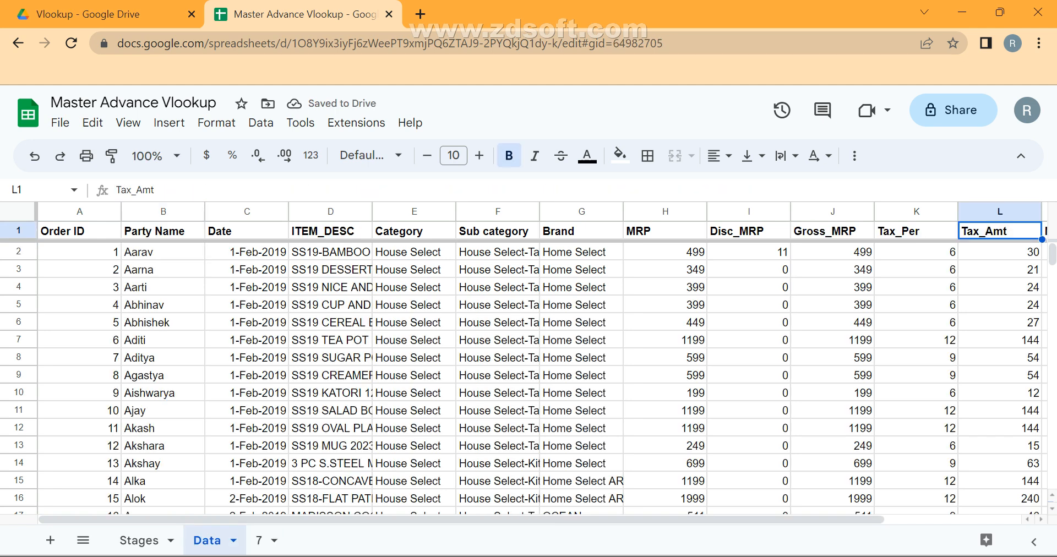
{"action": "left_click", "coordinate": [258, 540]}
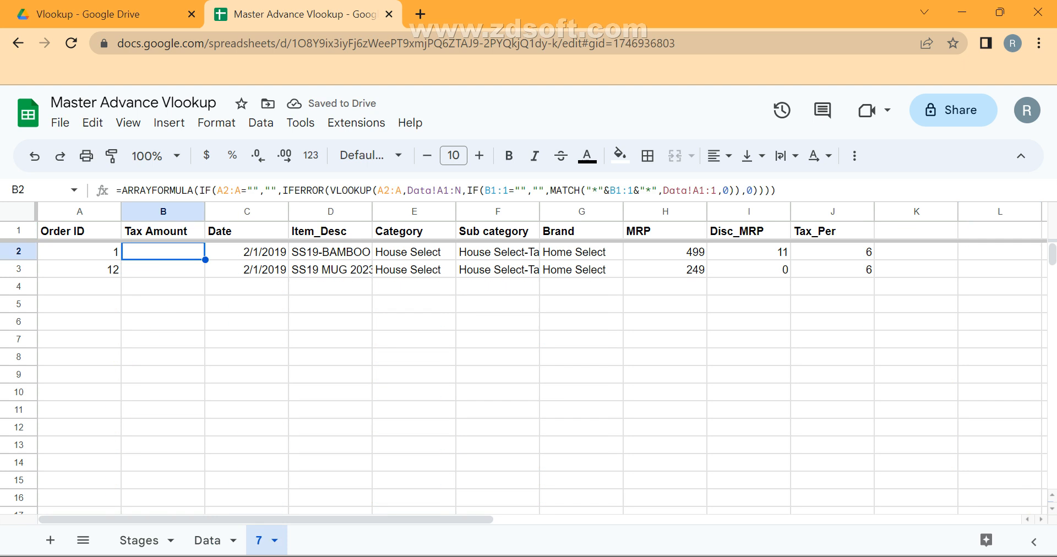
{"action": "left_click", "coordinate": [163, 231]}
{"action": "key", "text": "F2"}
{"action": "key", "text": "BackSpace"}
{"action": "key", "text": "BackSpace"}
{"action": "key", "text": "BackSpace"}
{"action": "key", "text": "BackSpace"}
{"action": "key", "text": "BackSpace"}
{"action": "key", "text": "BackSpace"}
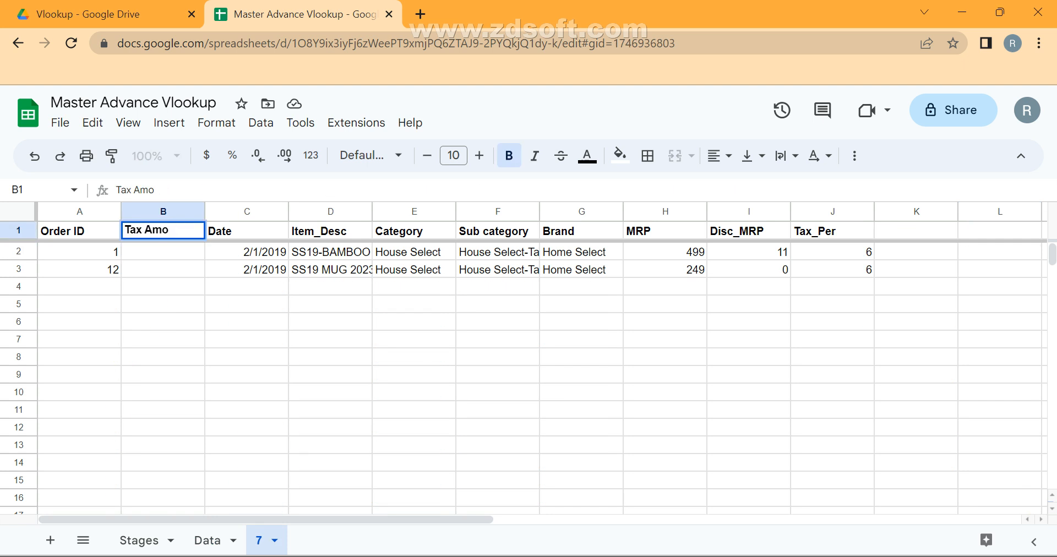
{"action": "type", "text": "_amt"}
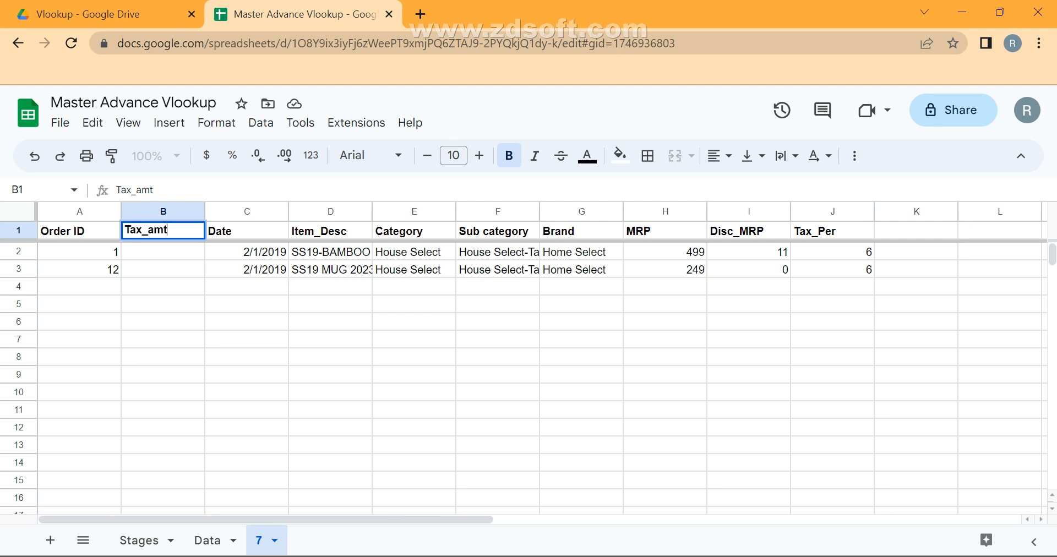
{"action": "key", "text": "Return"}
{"action": "left_click", "coordinate": [163, 232]}
{"action": "left_click", "coordinate": [163, 251]}
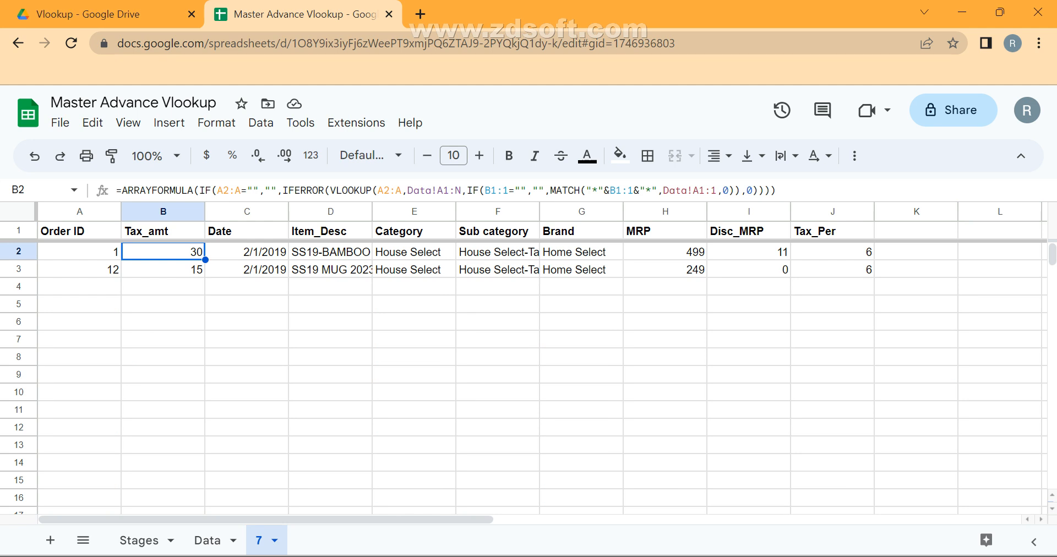
Test partial header matching in B1 by shortening the header to "Tax_a" and then extending it to "Tax_am".
{"action": "left_click", "coordinate": [163, 232]}
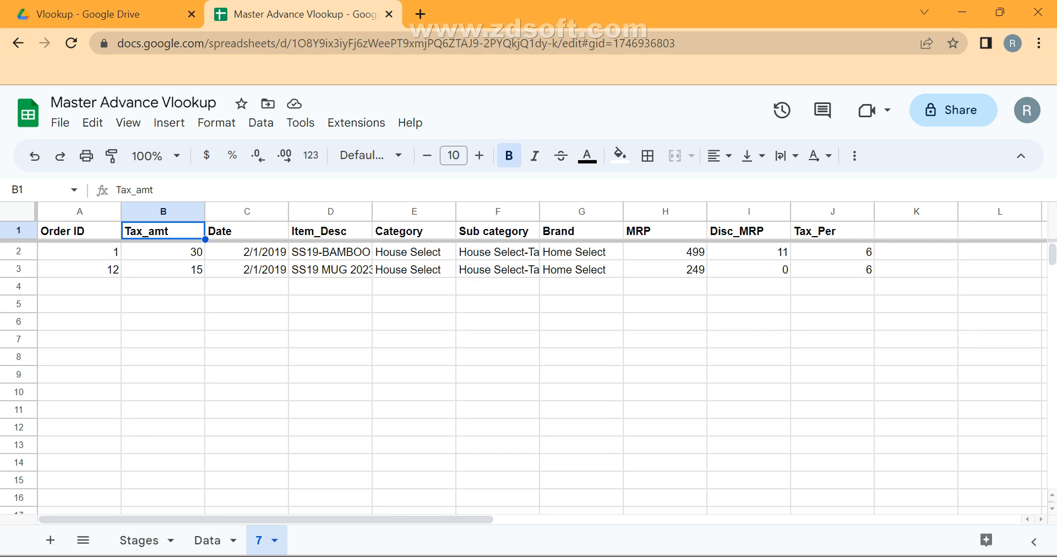
{"action": "key", "text": "F2"}
{"action": "key", "text": "BackSpace"}
{"action": "key", "text": "BackSpace"}
{"action": "key", "text": "Return"}
{"action": "key", "text": "Up"}
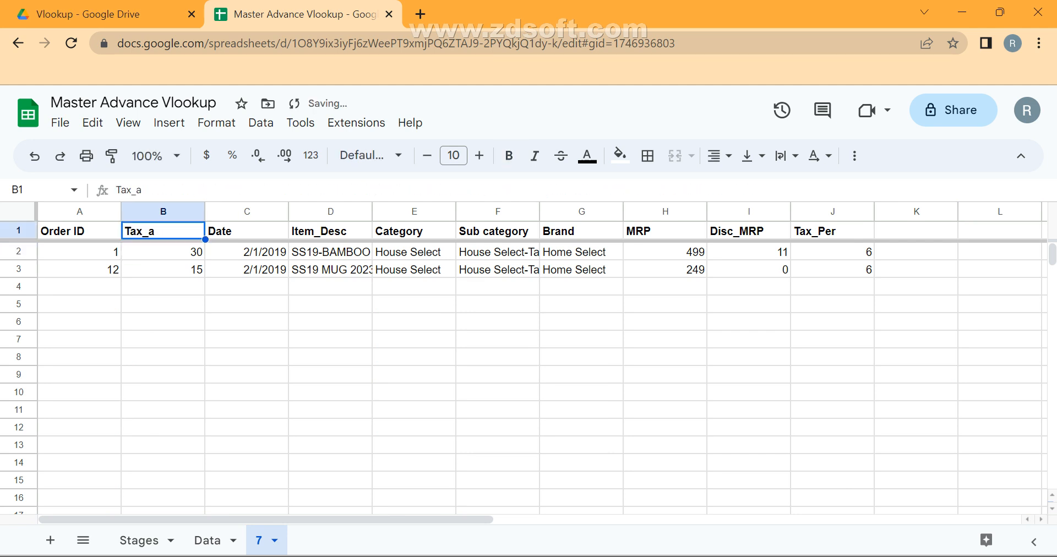
{"action": "key", "text": "F2"}
{"action": "type", "text": "m"}
{"action": "key", "text": "Return"}
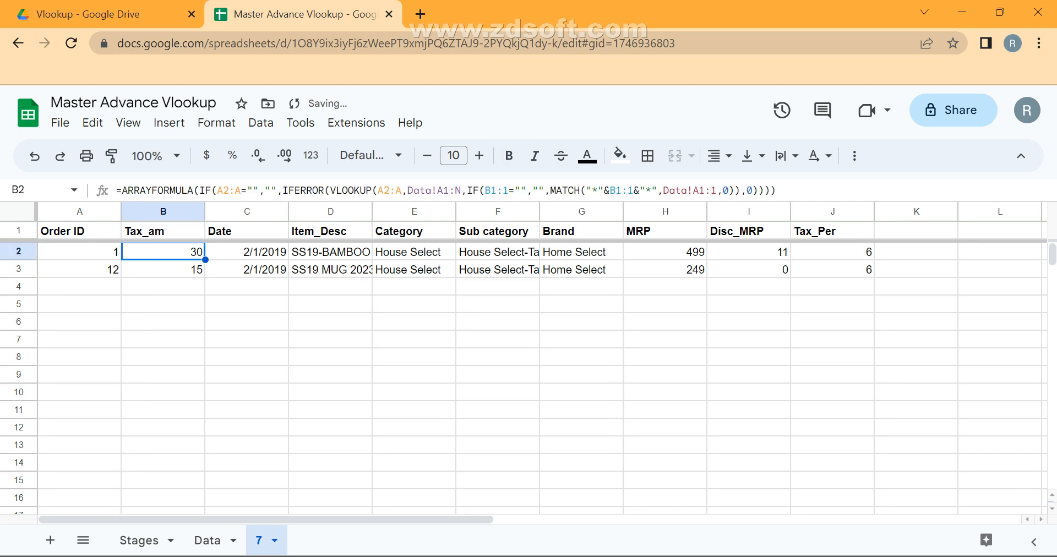
Test the lookup with single keywords by setting header B1 to "amt" and then to "tax".
{"action": "key", "text": "Up"}
{"action": "type", "text": "amt"}
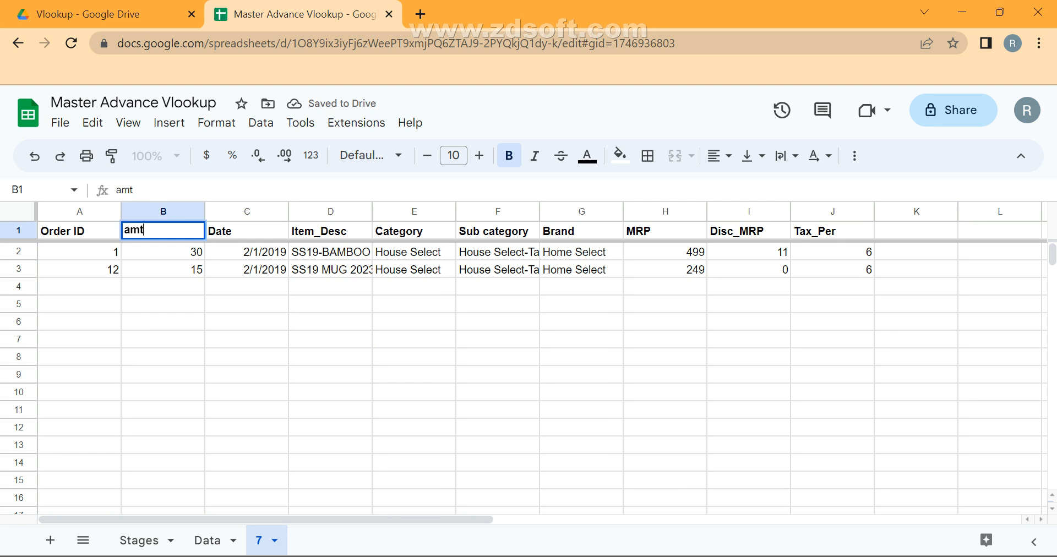
{"action": "key", "text": "Return"}
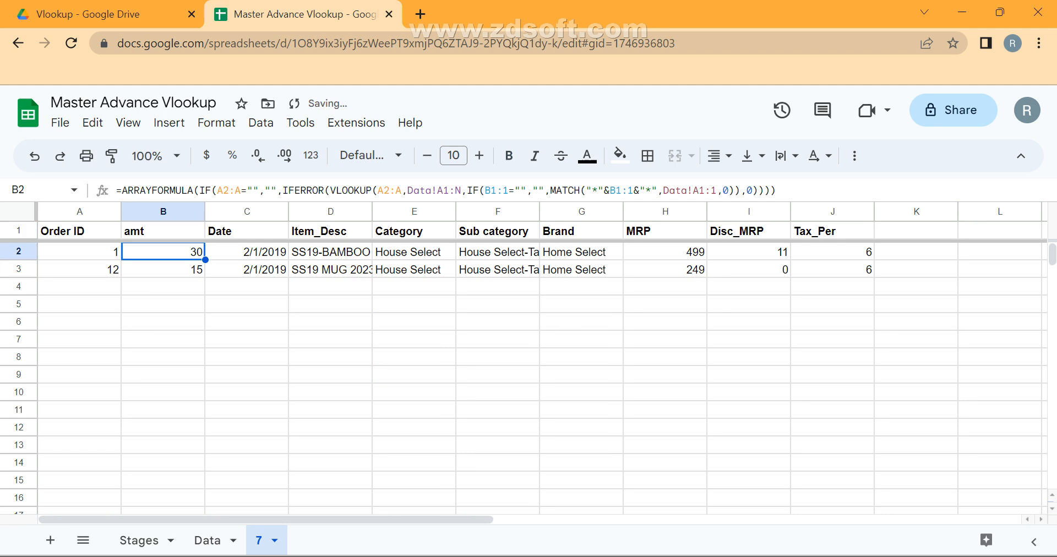
{"action": "key", "text": "Up"}
{"action": "type", "text": "tax"}
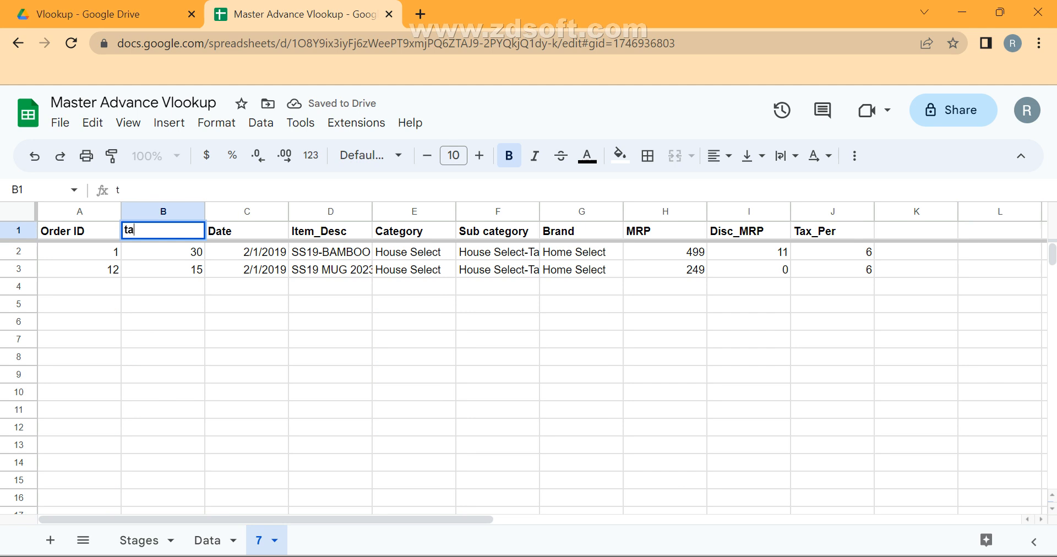
{"action": "key", "text": "Return"}
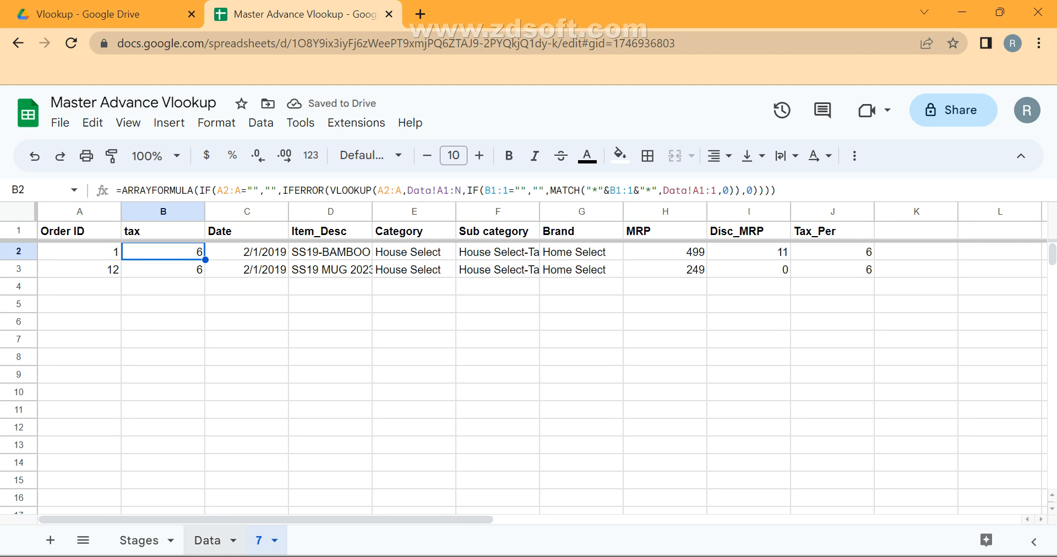
Examine the Data sheet's Tax_Per values and the headers from Tax_Per through GP Amount to see which column matches first.
{"action": "left_click", "coordinate": [207, 539]}
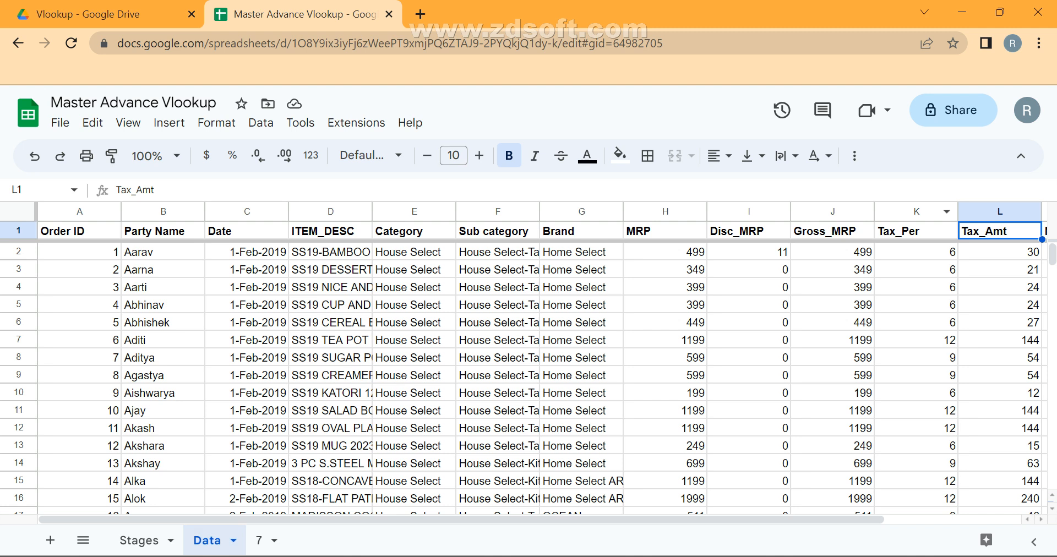
{"action": "left_click", "coordinate": [915, 231]}
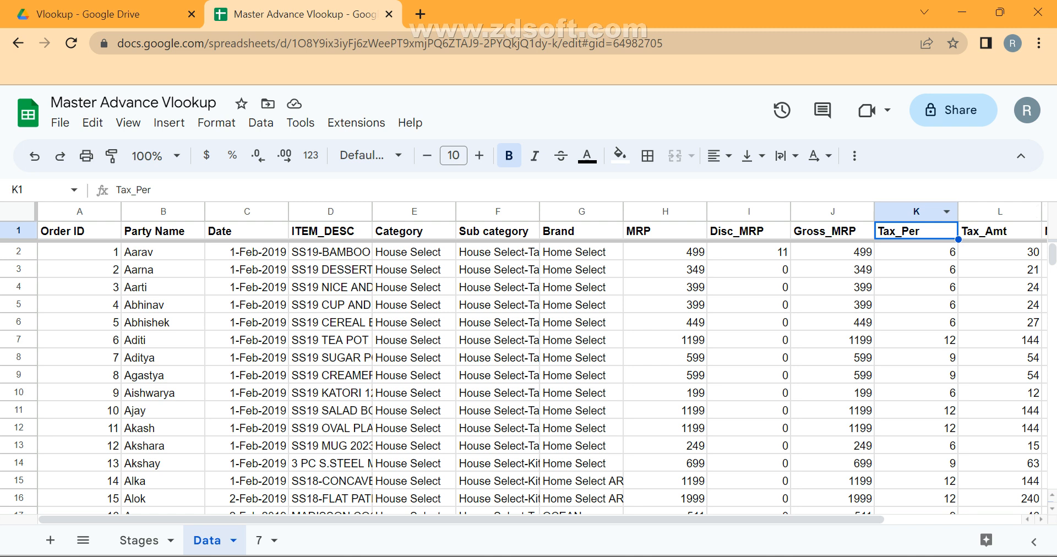
{"action": "key", "text": "Down"}
{"action": "key", "text": "shift+Down"}
{"action": "key", "text": "shift+Down"}
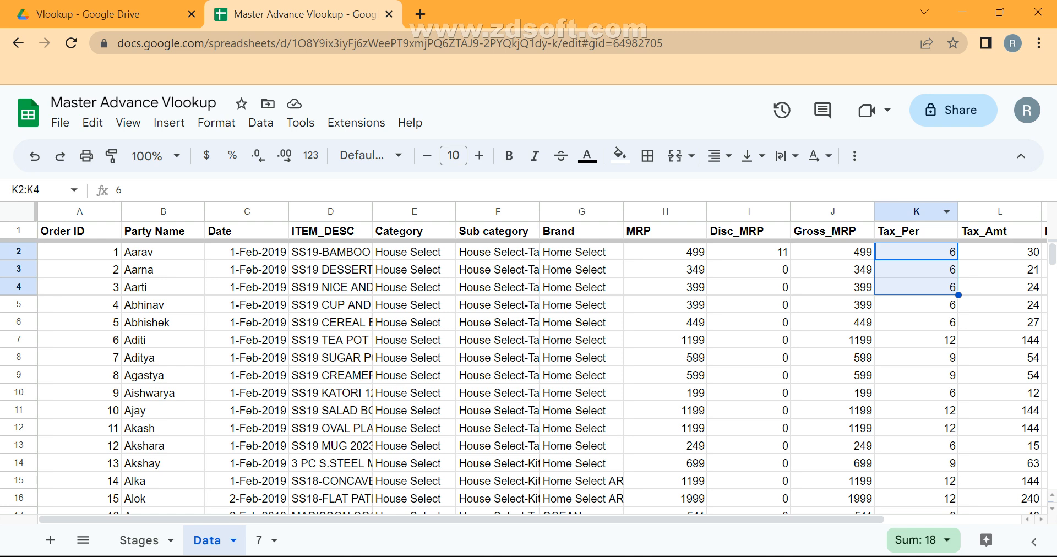
{"action": "key", "text": "Right"}
{"action": "key", "text": "Right"}
{"action": "key", "text": "Up"}
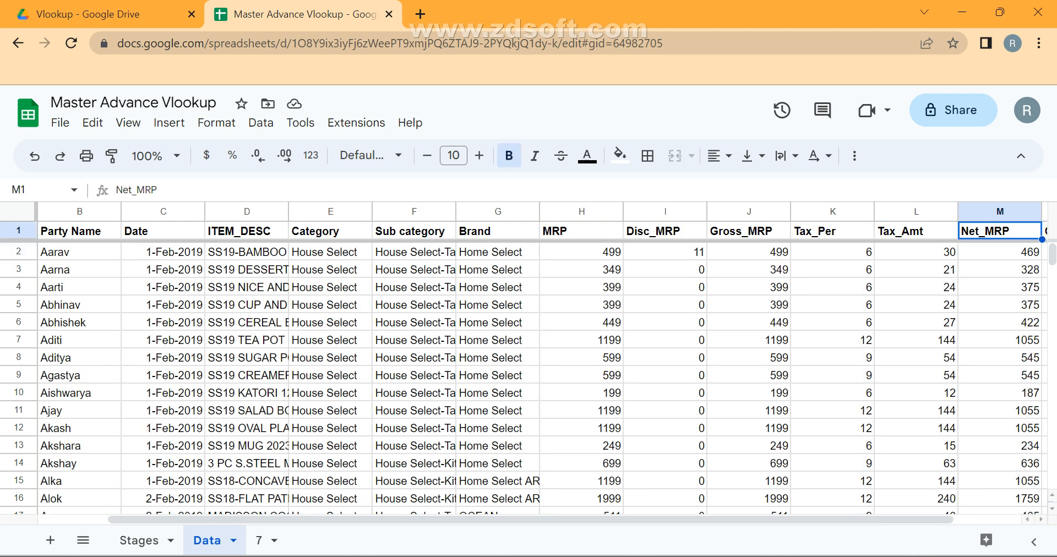
{"action": "key", "text": "Right"}
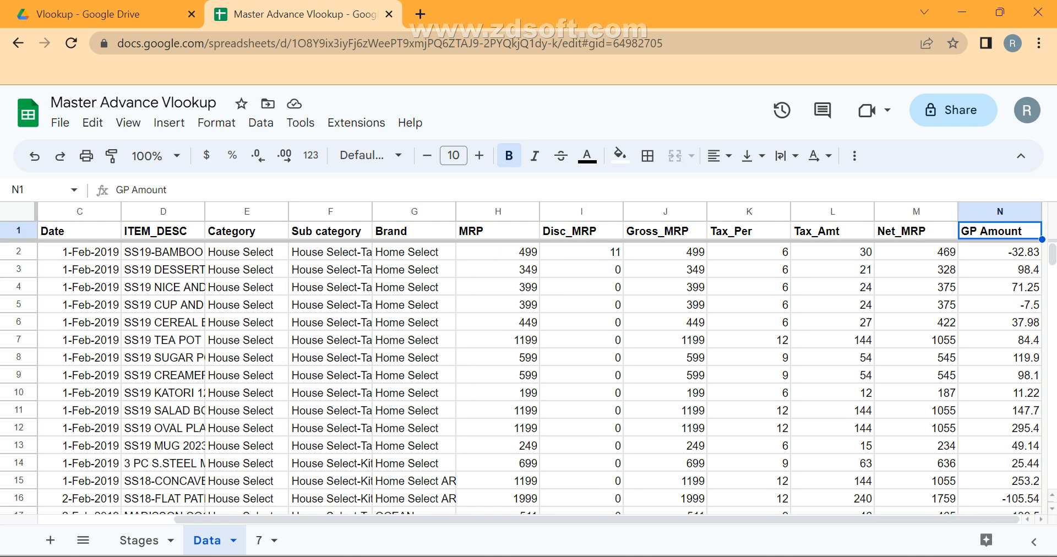
Set header B1 on sheet 7 to "amt" and select B1:B3 to inspect the looked-up column.
{"action": "key", "text": "ctrl+shift+Page_Down"}
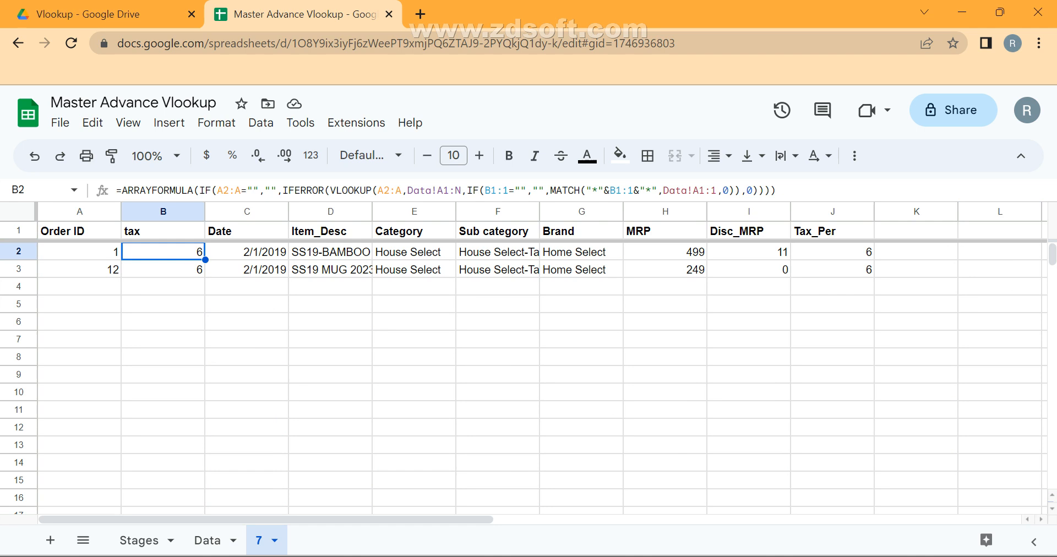
{"action": "left_click", "coordinate": [163, 231]}
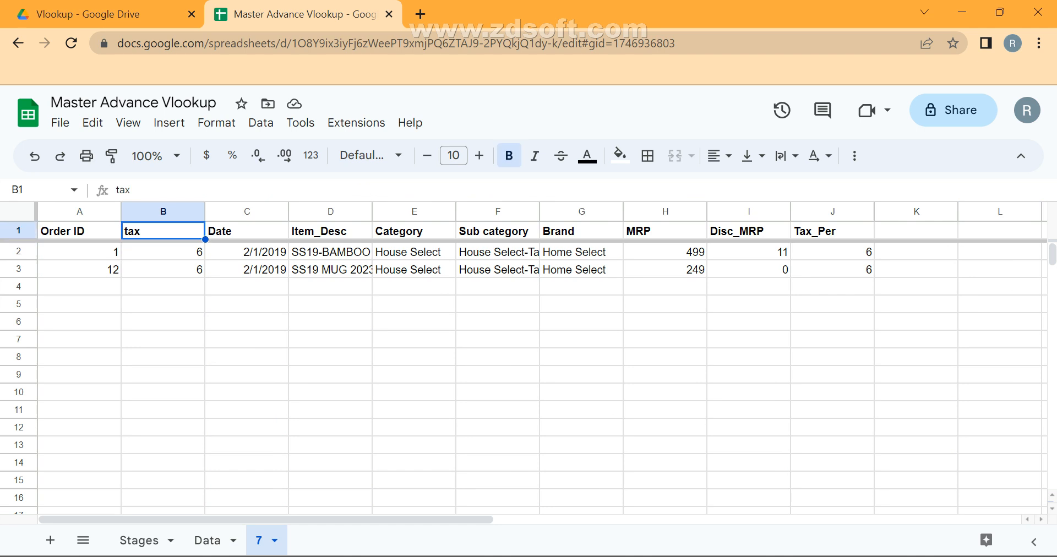
{"action": "type", "text": "amt"}
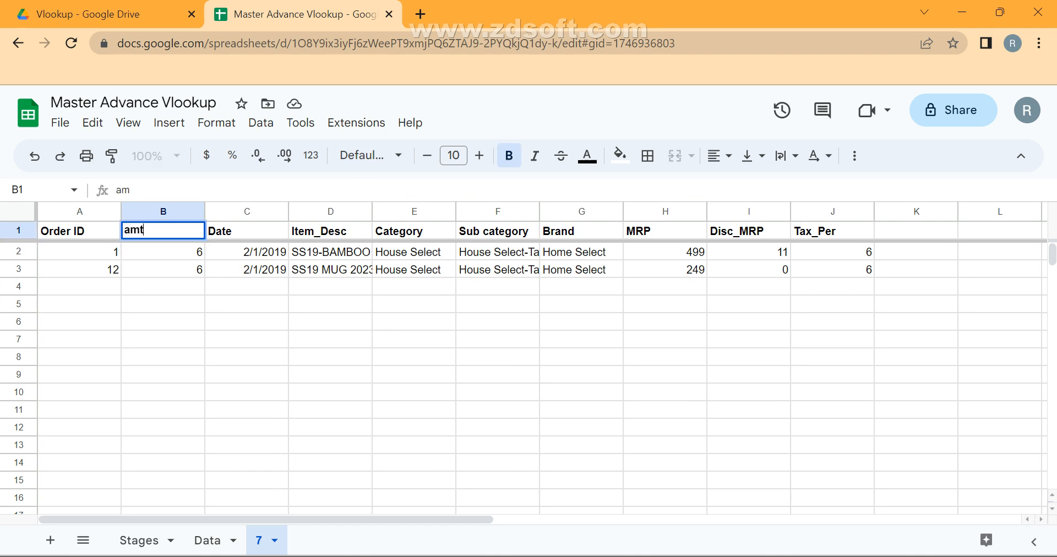
{"action": "key", "text": "Return"}
{"action": "key", "text": "Up"}
{"action": "key", "text": "shift+Down"}
{"action": "key", "text": "shift+Down"}
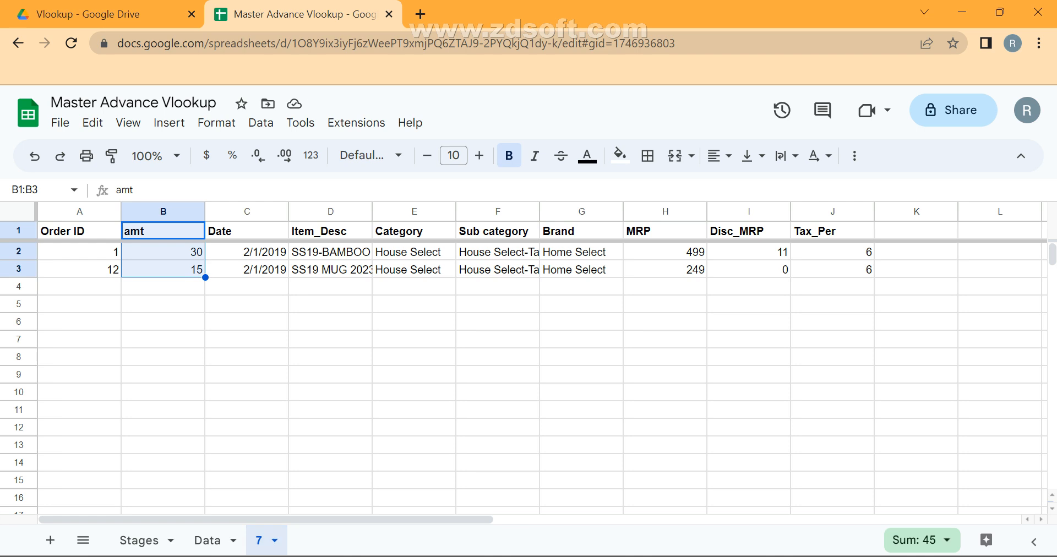
Review the list of Vlookup types on the Stages sheet, from General Vlookup through Index Customization to Nearest Matching and beyond.
{"action": "left_click", "coordinate": [139, 540]}
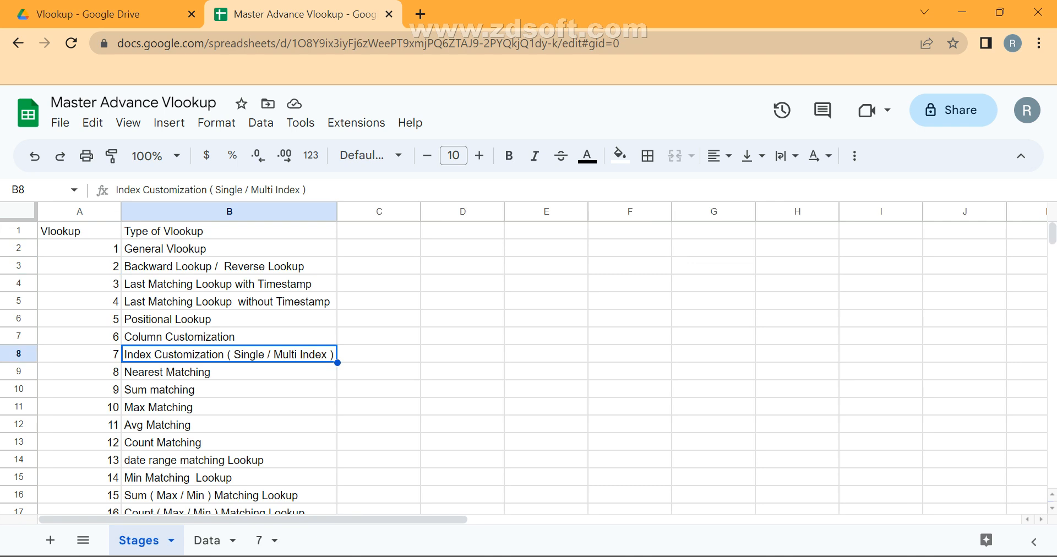
{"action": "left_click_drag", "start_coordinate": [229, 248], "coordinate": [229, 336]}
{"action": "left_click", "coordinate": [229, 337]}
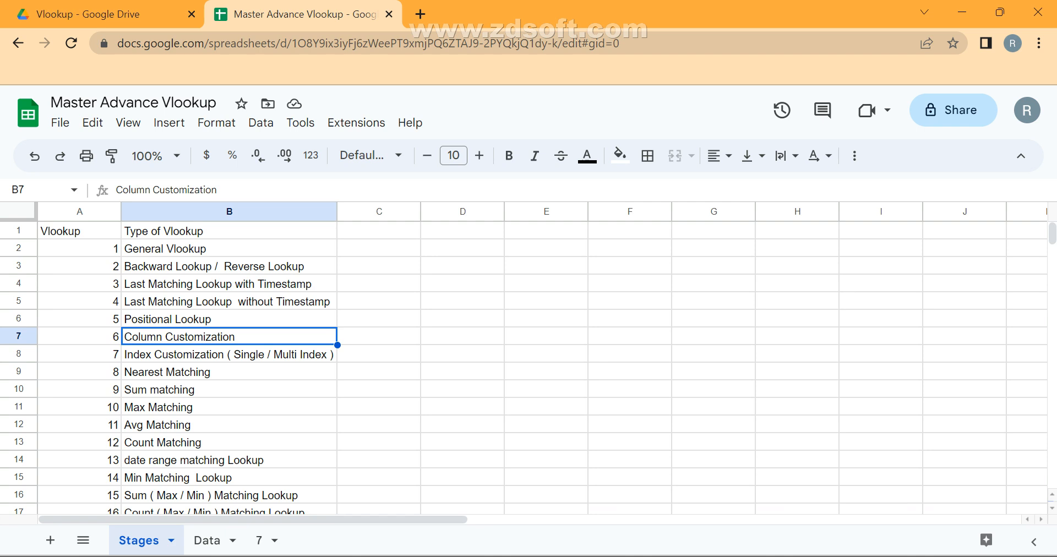
{"action": "left_click", "coordinate": [229, 354]}
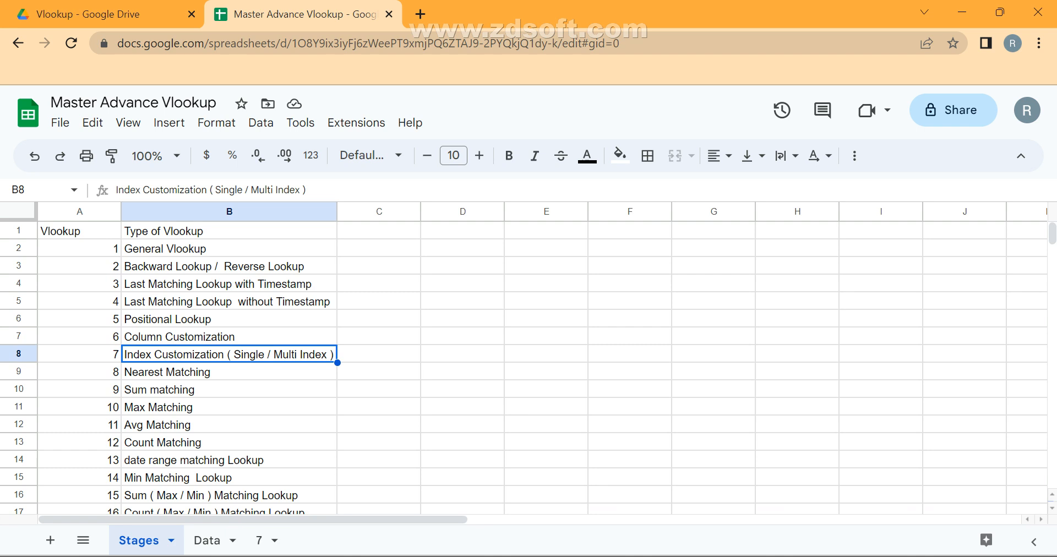
{"action": "key", "text": "ctrl+shift+Down"}
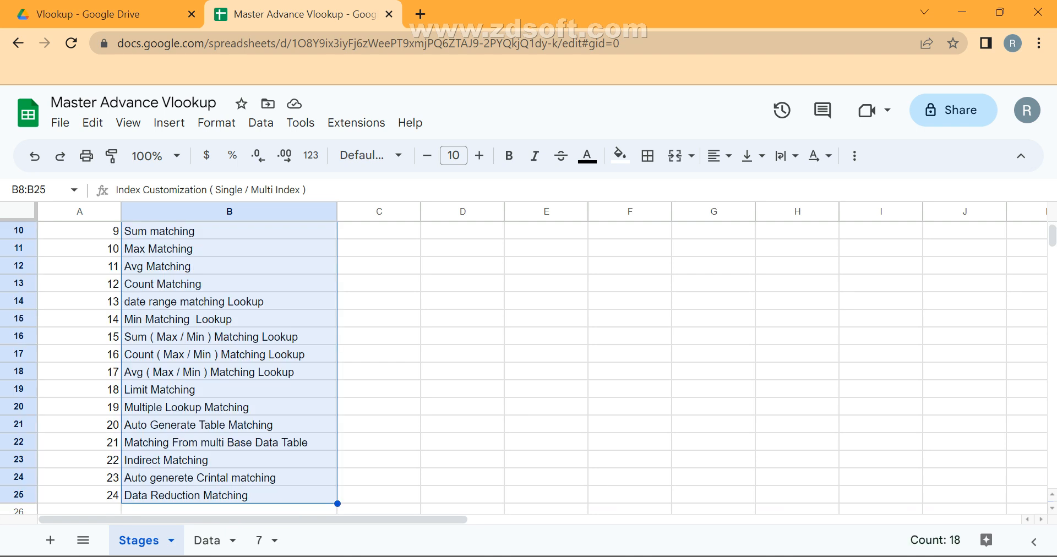
{"action": "key", "text": "Up"}
{"action": "key", "text": "Down"}
{"action": "key", "text": "Down"}
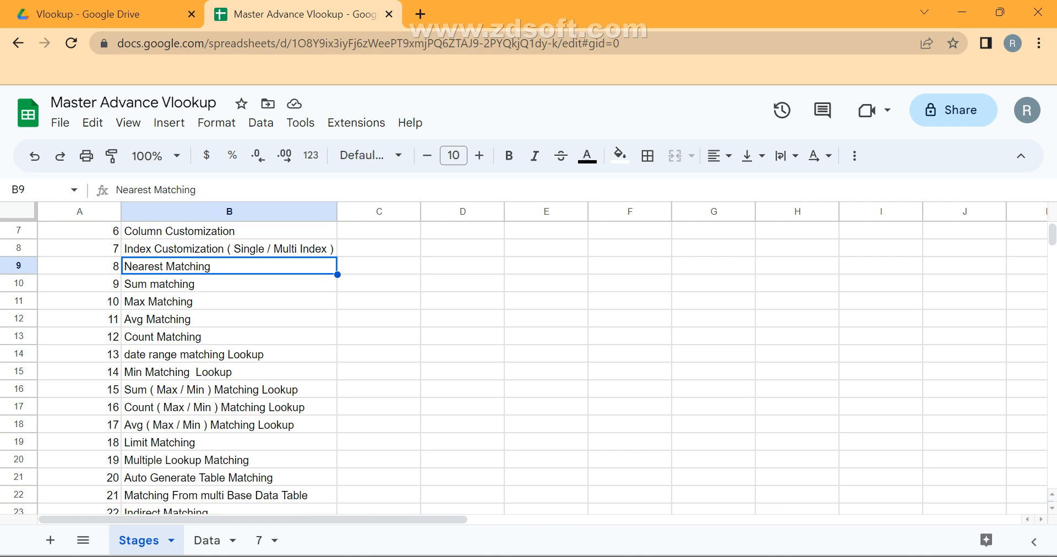
Clear the existing lookup formula from cell B2 on sheet 7.
{"action": "key", "text": "ctrl+shift+Page_Down"}
{"action": "key", "text": "ctrl+shift+Page_Down"}
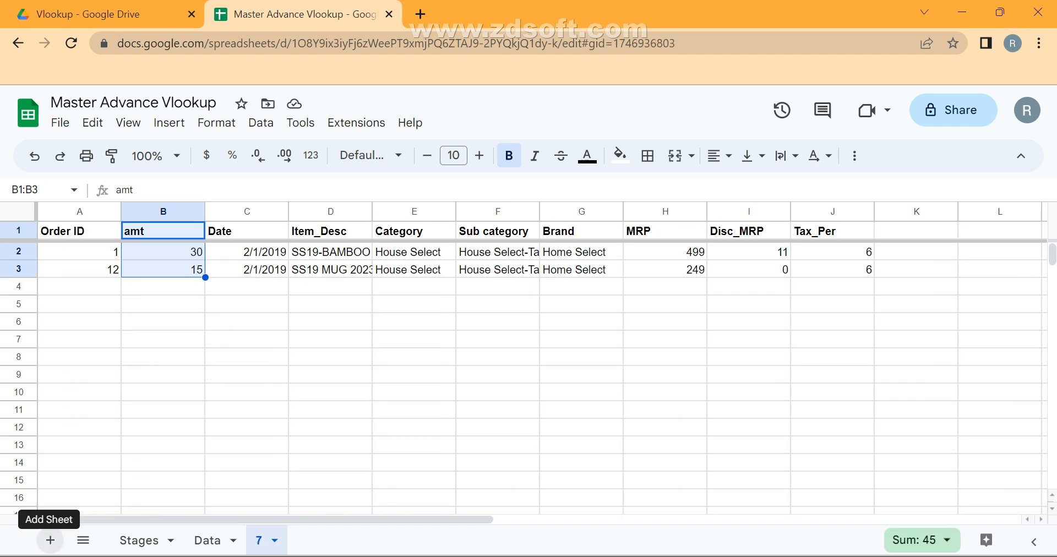
{"action": "left_click", "coordinate": [163, 252]}
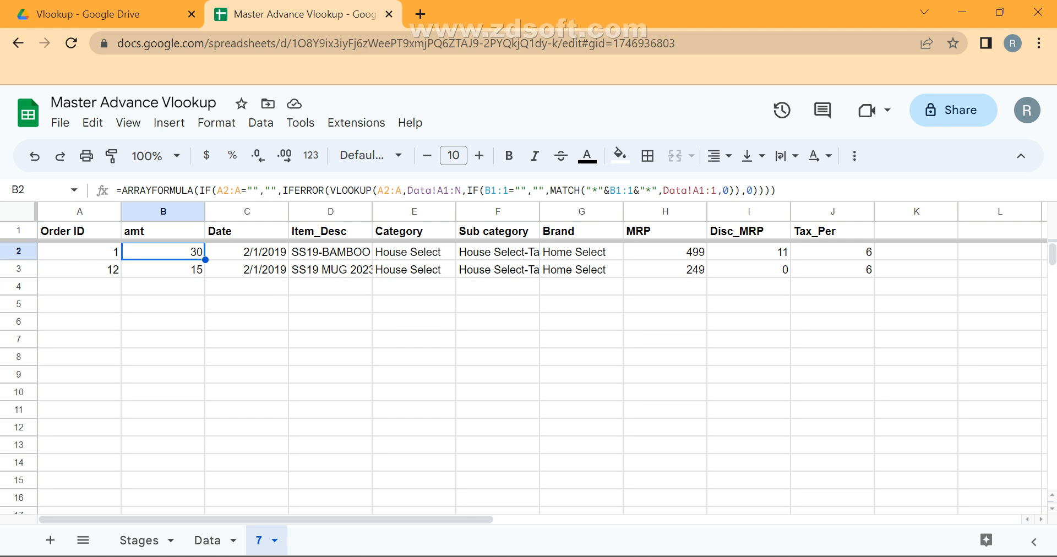
{"action": "key", "text": "Delete"}
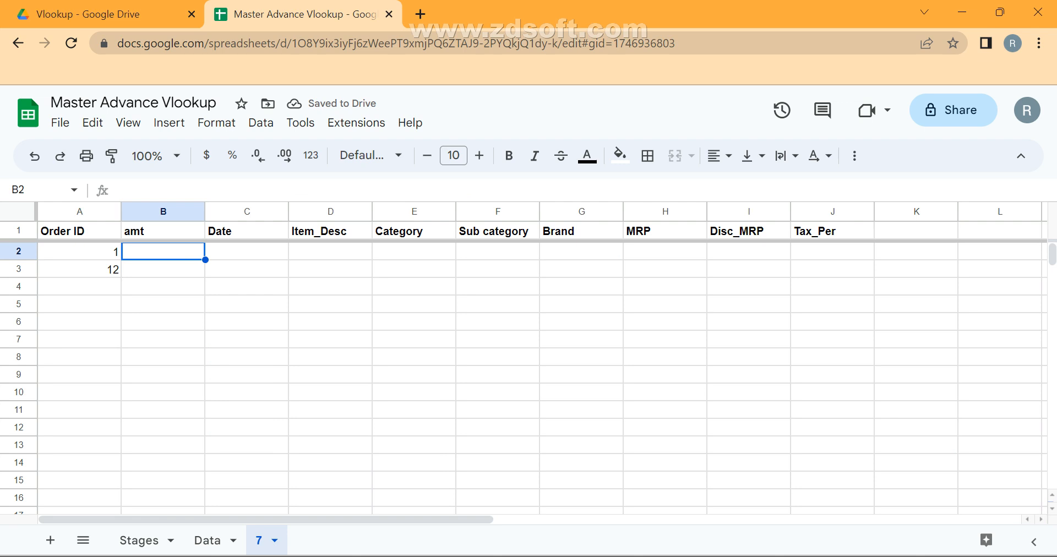
Begin a new formula in B2 with =ARRAYFORMULA(IF(A2:A="","", to leave rows without an Order ID blank.
{"action": "type", "text": "=arra"}
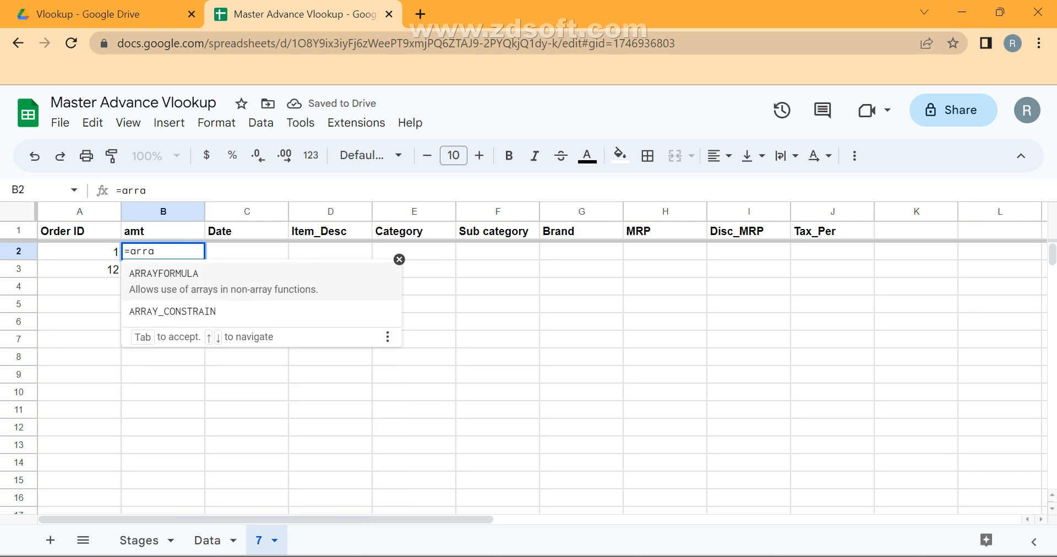
{"action": "key", "text": "Tab"}
{"action": "type", "text": "IF("}
{"action": "key", "text": "Left"}
{"action": "type", "text": ":A"}
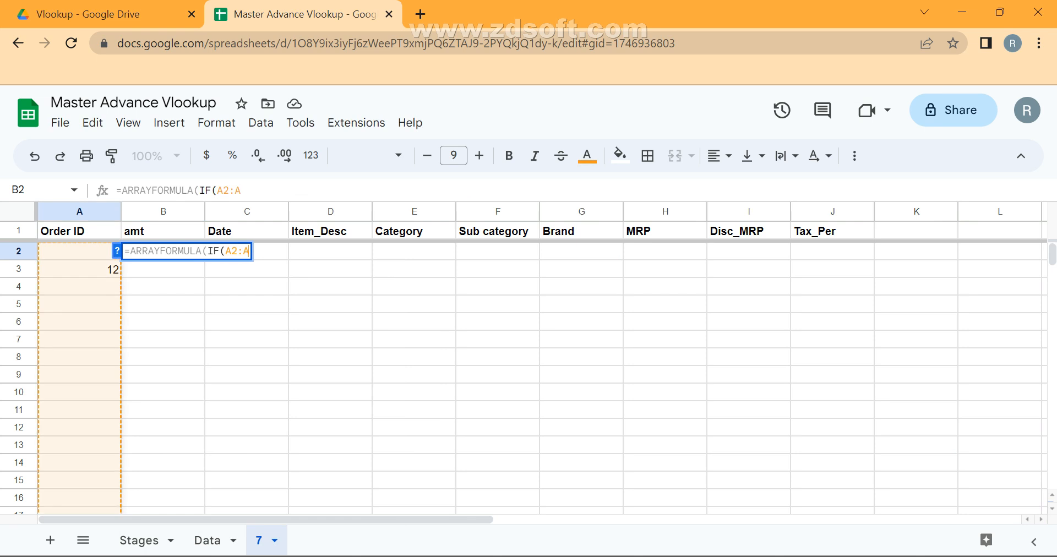
{"action": "type", "text": "=\"\",\"\","}
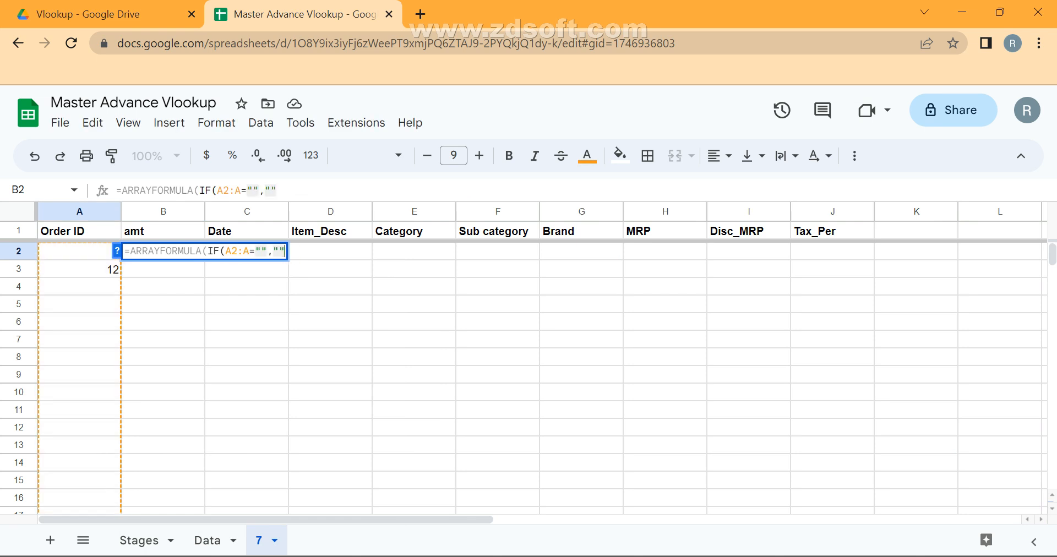
Nest IFERROR(VLOOKUP( in the B2 formula with A2:A as the search key.
{"action": "type", "text": "ifer"}
{"action": "key", "text": "Tab"}
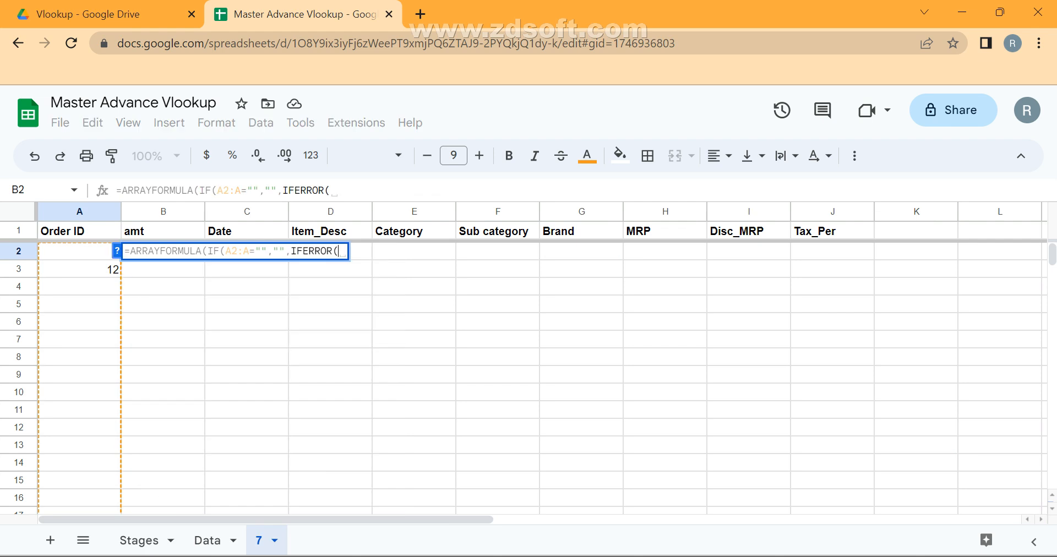
{"action": "type", "text": "vlook"}
{"action": "key", "text": "Tab"}
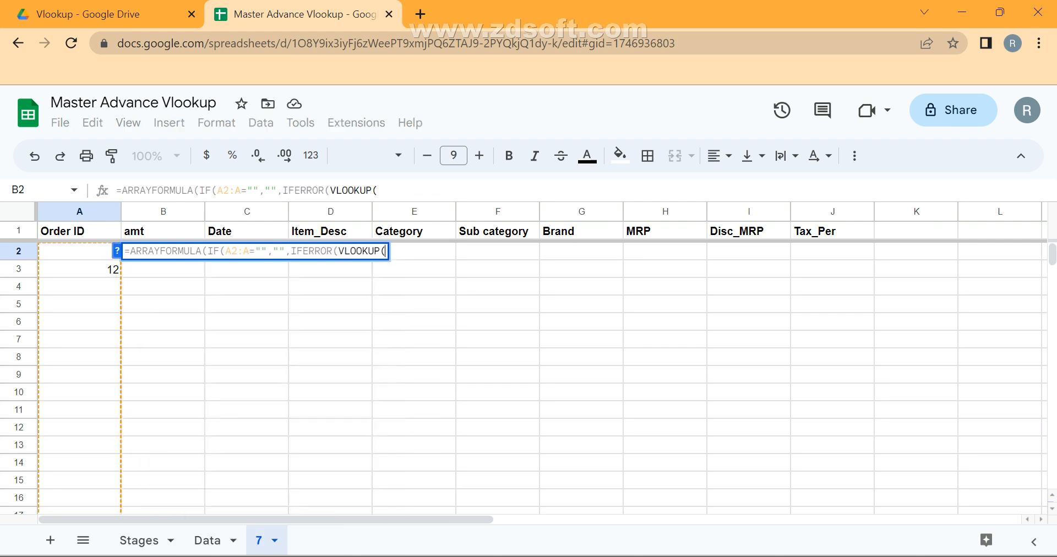
{"action": "type", "text": "A2:A"}
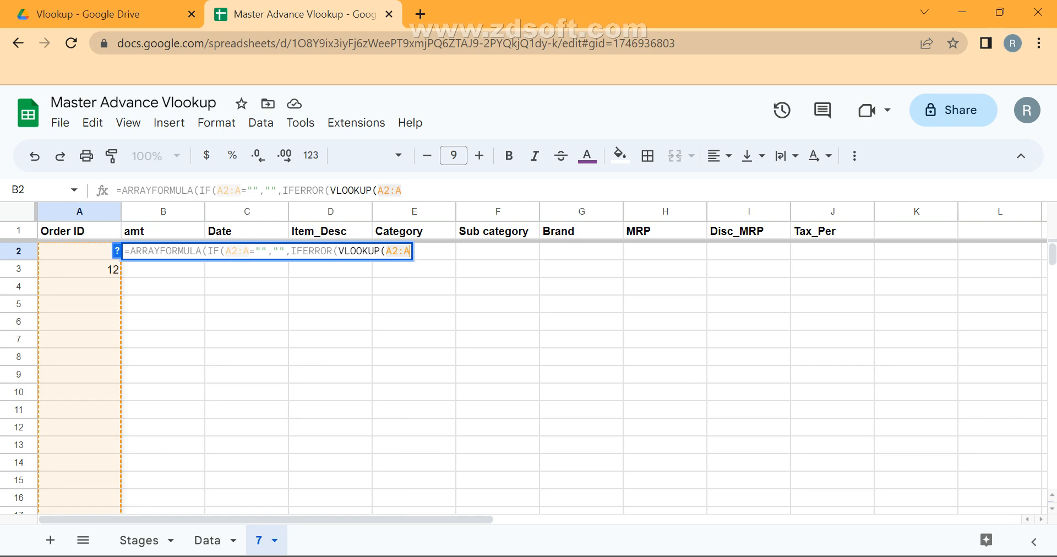
{"action": "type", "text": ","}
Supply the Data sheet's columns A:N as the VLOOKUP range in the formula.
{"action": "left_click", "coordinate": [207, 540]}
{"action": "left_click", "coordinate": [1000, 230]}
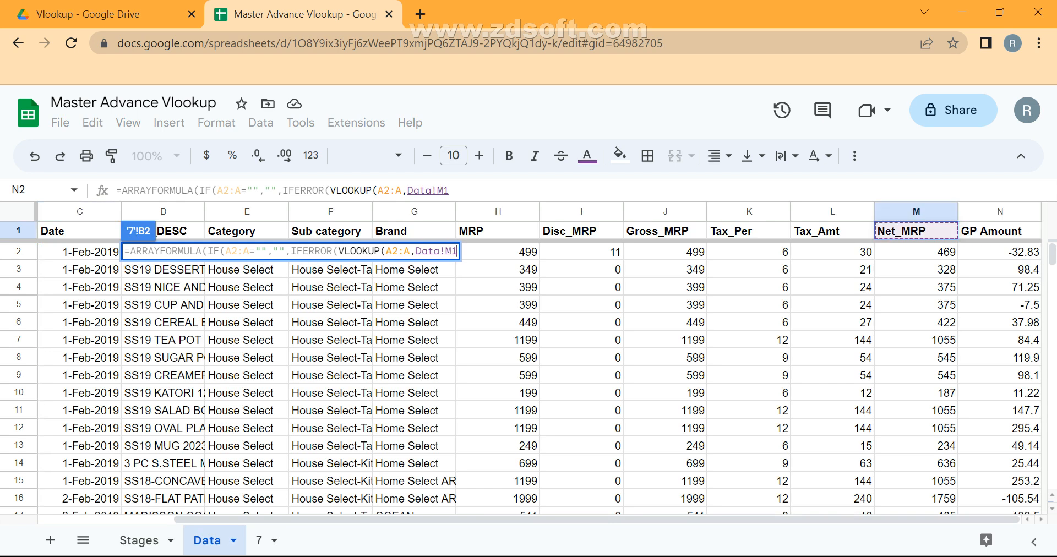
{"action": "key", "text": "ctrl+Left"}
{"action": "key", "text": "ctrl+shift+Right"}
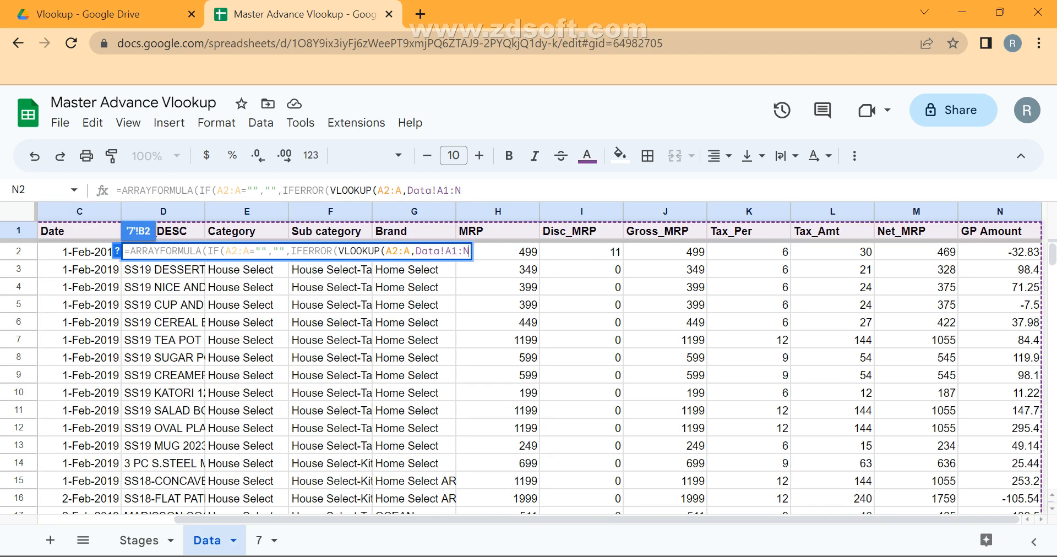
{"action": "key", "text": "ctrl+space"}
{"action": "type", "text": ","}
Add a MATCH function as the column index, using sheet 7's headers B1:J1 as its search key.
{"action": "type", "text": "match"}
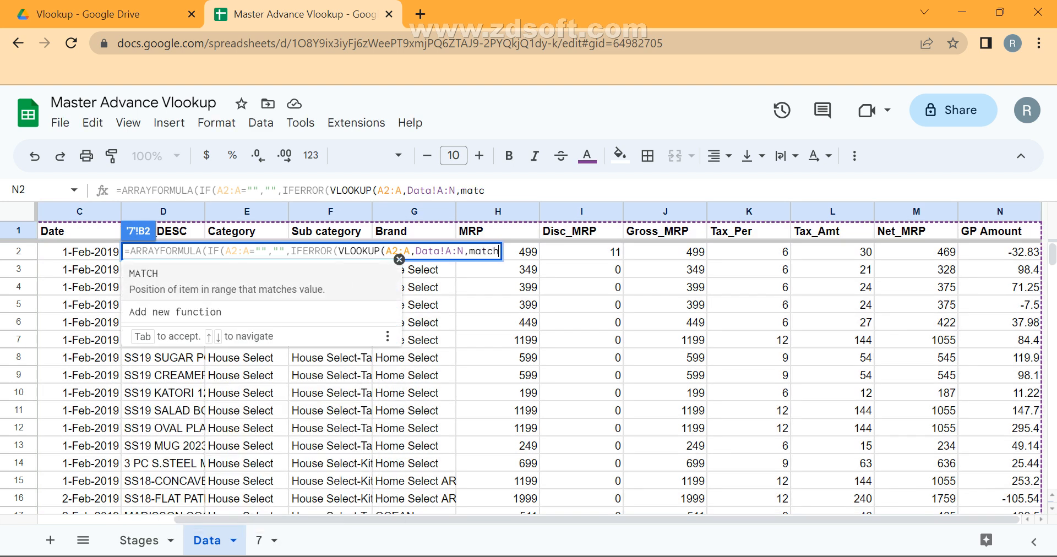
{"action": "key", "text": "Tab"}
{"action": "key", "text": "ctrl+Page_Down"}
{"action": "key", "text": "Up"}
{"action": "key", "text": "Right"}
{"action": "key", "text": "ctrl+shift+Right"}
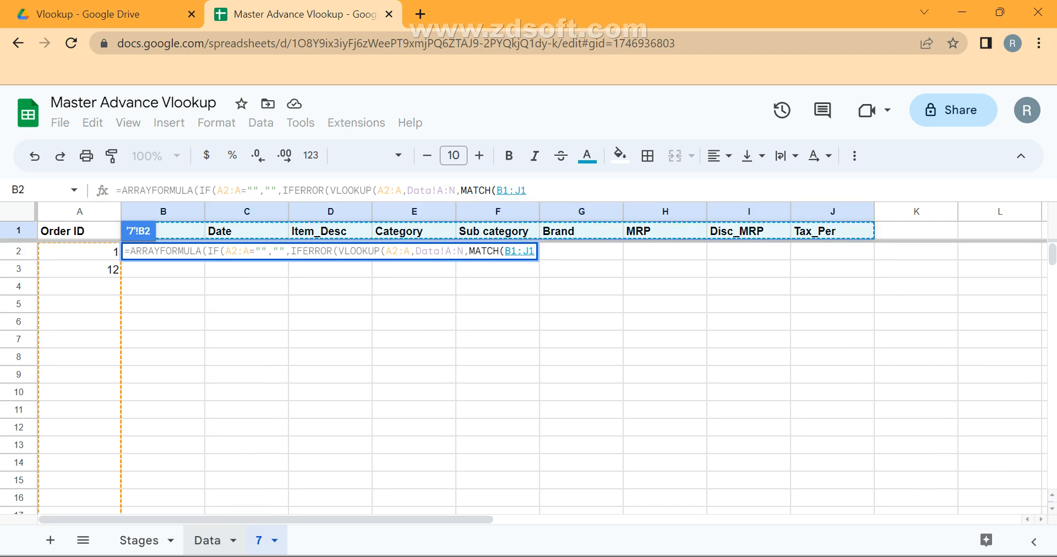
{"action": "type", "text": ")"}
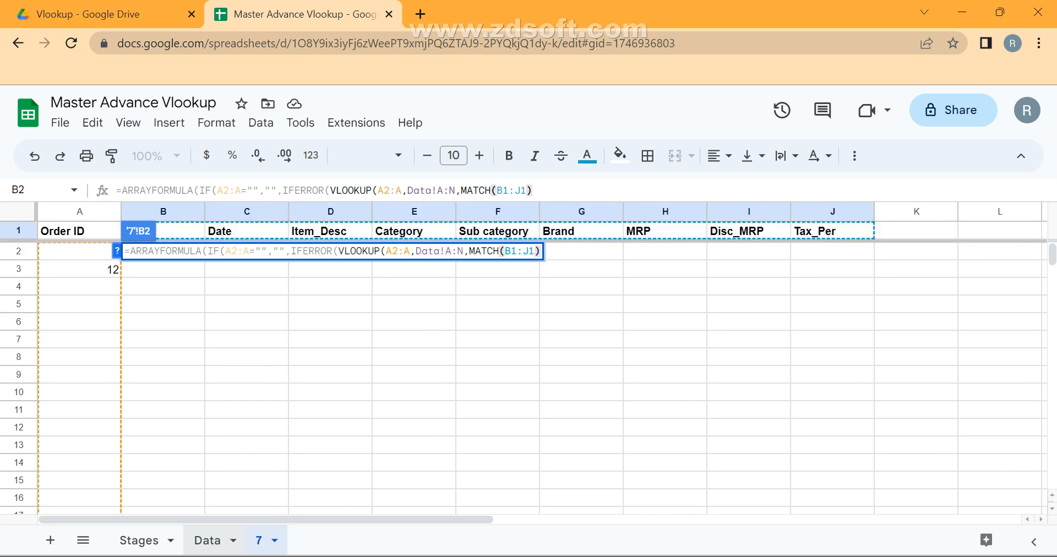
{"action": "key", "text": "BackSpace"}
{"action": "type", "text": ","}
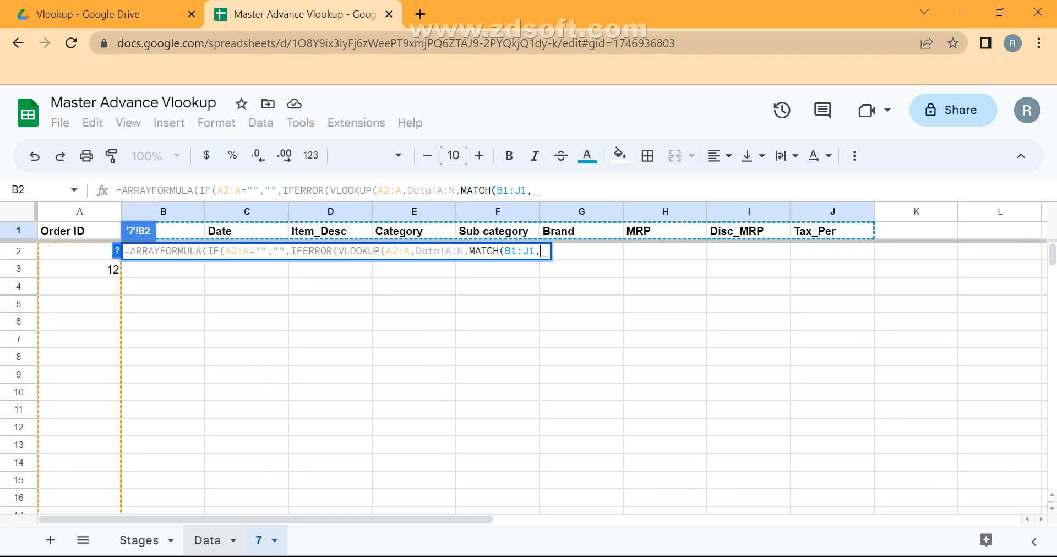
Complete the MATCH with Data!A1:N1 and exact match 0, set VLOOKUP to exact match 0, and close and enter the formula.
{"action": "key", "text": "ctrl+Page_Up"}
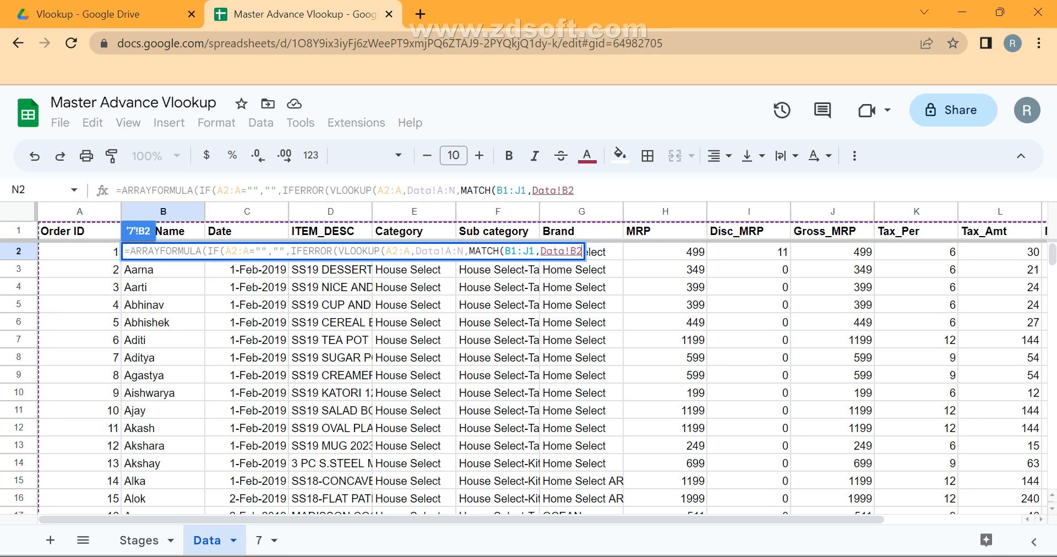
{"action": "key", "text": "Left"}
{"action": "key", "text": "Up"}
{"action": "key", "text": "ctrl+shift+Right"}
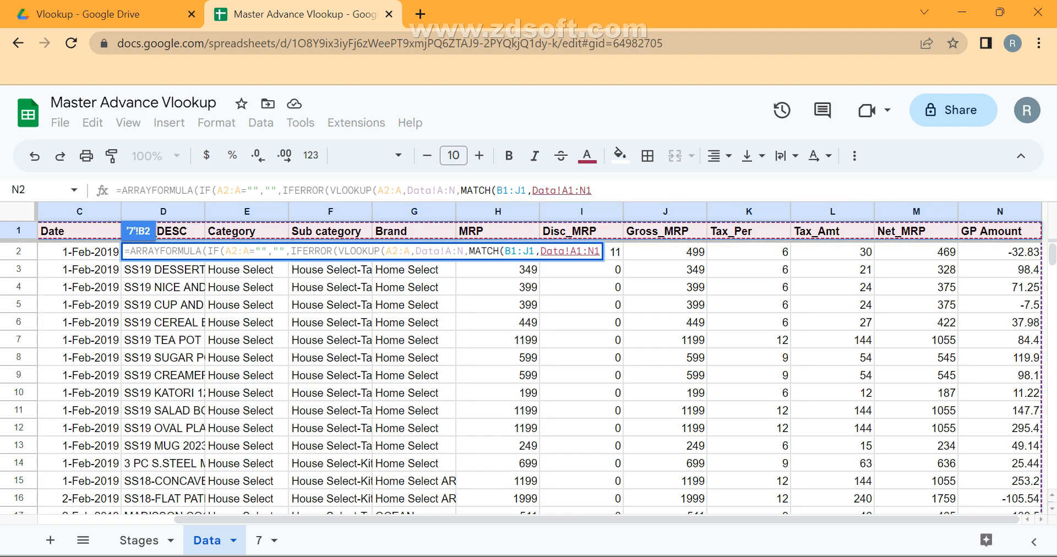
{"action": "type", "text": ",0"}
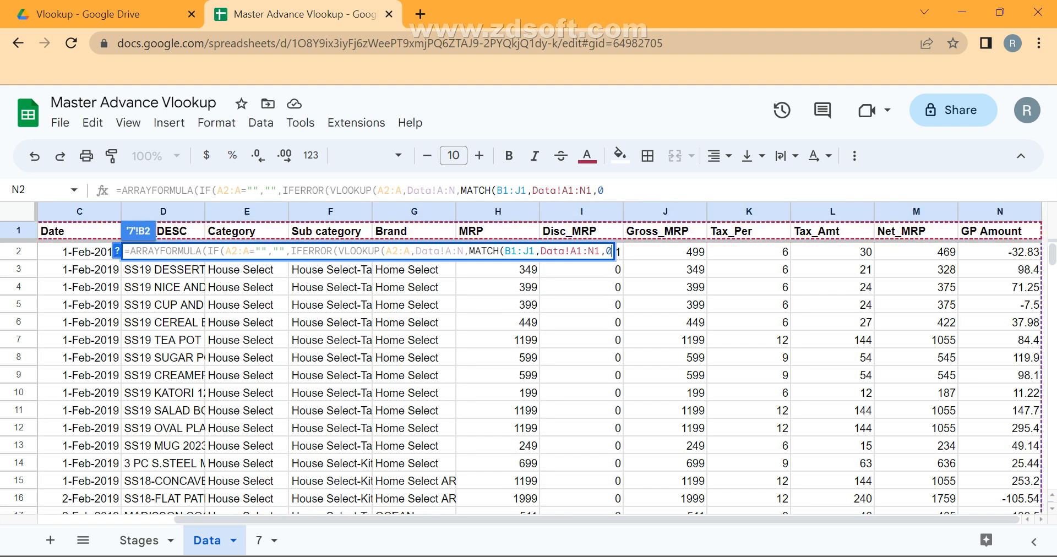
{"action": "type", "text": "),0))))"}
{"action": "key", "text": "Return"}
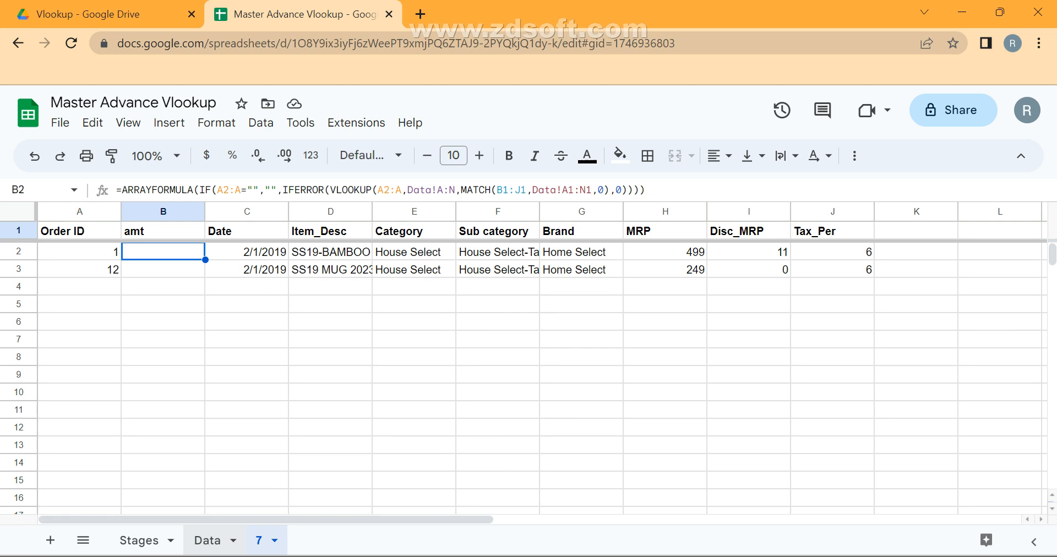
Examine the B1:J1 header reference inside the B2 formula's MATCH, leave it unedited, and select header B1.
{"action": "key", "text": "F2"}
{"action": "key", "text": "Left"}
{"action": "key", "text": "Left"}
{"action": "key", "text": "Left"}
{"action": "key", "text": "Left"}
{"action": "key", "text": "Left"}
{"action": "key", "text": "Left"}
{"action": "key", "text": "Left"}
{"action": "key", "text": "Left"}
{"action": "key", "text": "Left"}
{"action": "key", "text": "Left"}
{"action": "key", "text": "Left"}
{"action": "key", "text": "Left"}
{"action": "key", "text": "Left"}
{"action": "key", "text": "Left"}
{"action": "key", "text": "Left"}
{"action": "key", "text": "Left"}
{"action": "key", "text": "Left"}
{"action": "key", "text": "Left"}
{"action": "key", "text": "Left"}
{"action": "key", "text": "Left"}
{"action": "key", "text": "Left"}
{"action": "key", "text": "Left"}
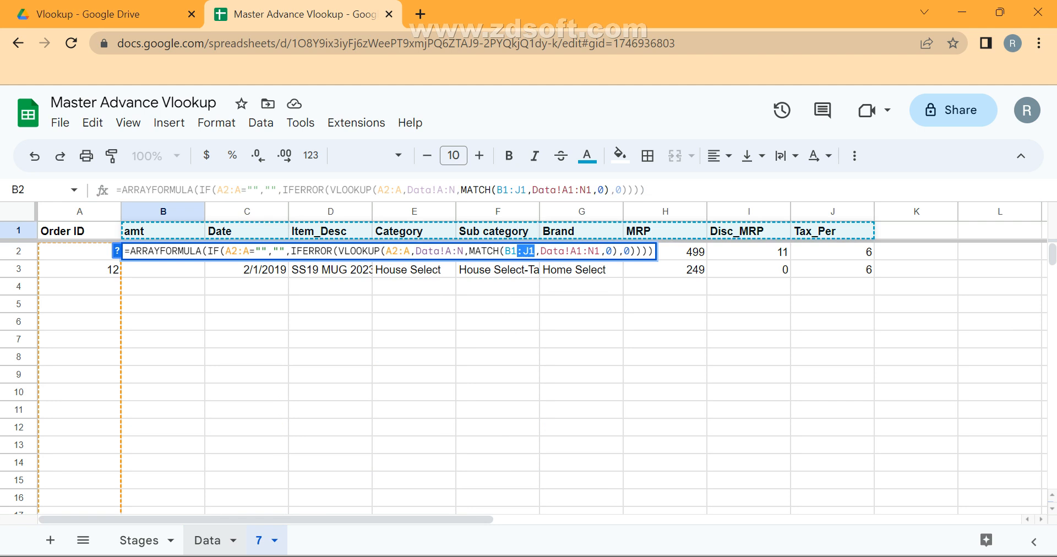
{"action": "key", "text": "Escape"}
{"action": "key", "text": "Up"}
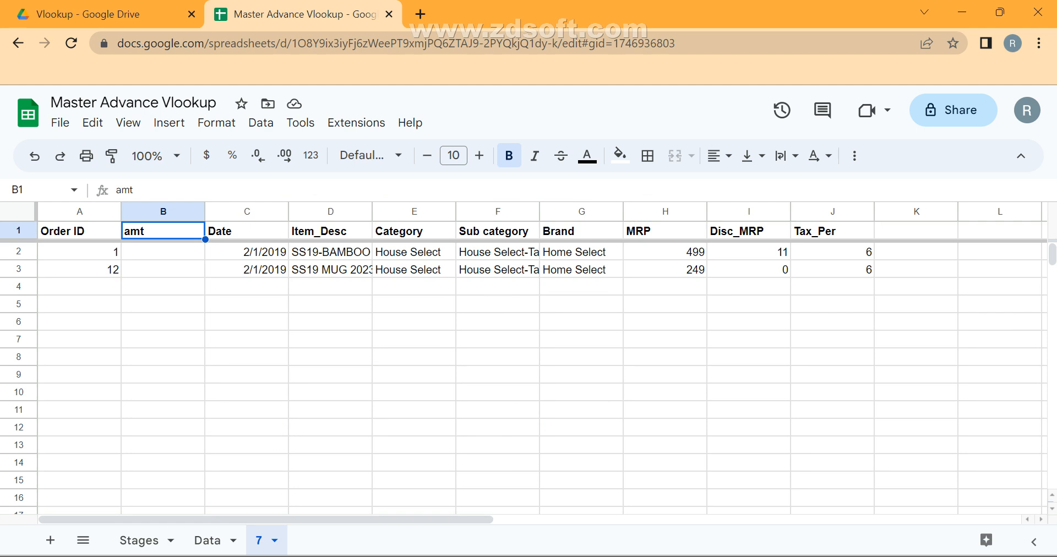
Copy the Tax_Amt header from the Data sheet into header B1 on sheet 7.
{"action": "left_click", "coordinate": [207, 540]}
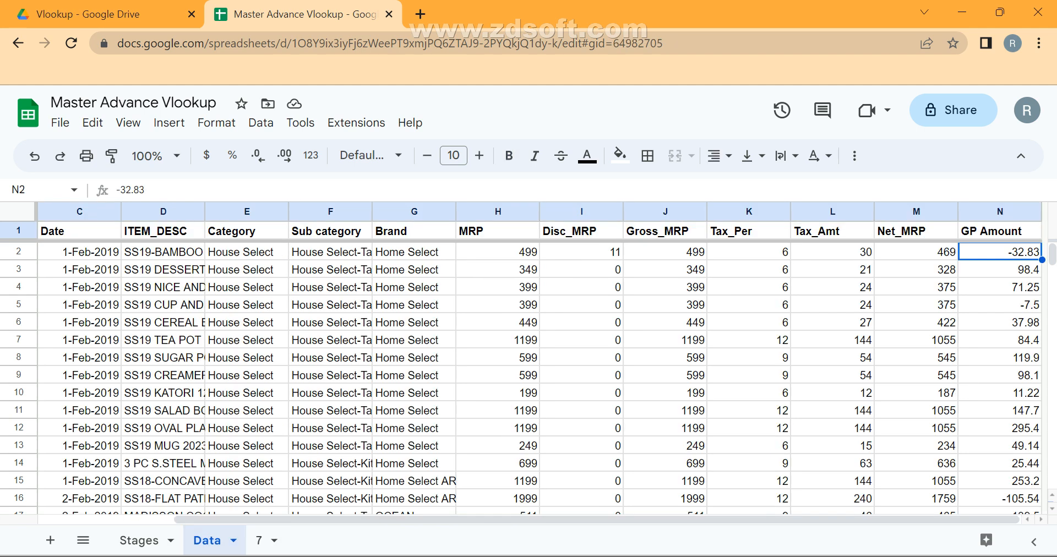
{"action": "left_click", "coordinate": [749, 231]}
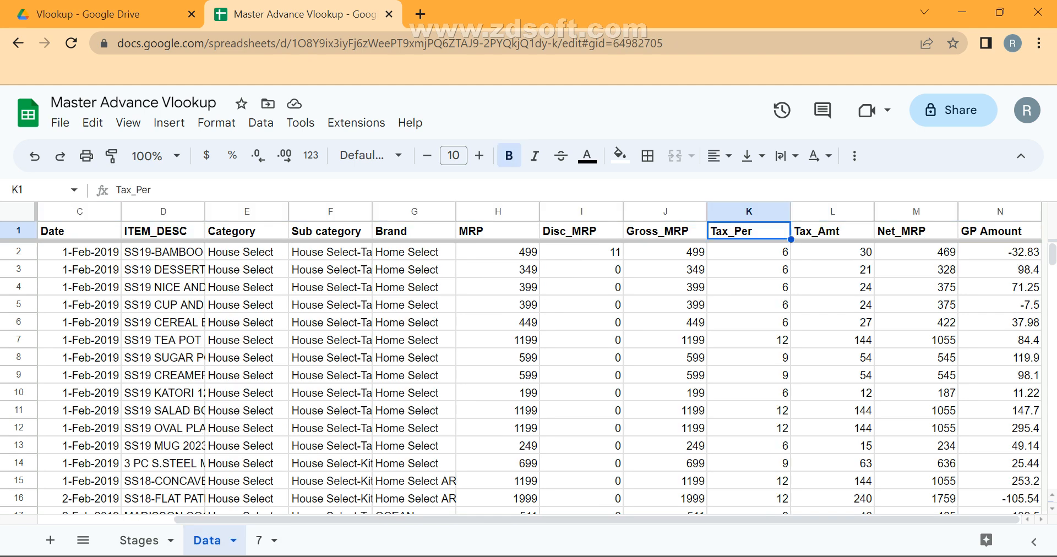
{"action": "left_click", "coordinate": [832, 231]}
{"action": "key", "text": "ctrl+c"}
{"action": "left_click", "coordinate": [259, 540]}
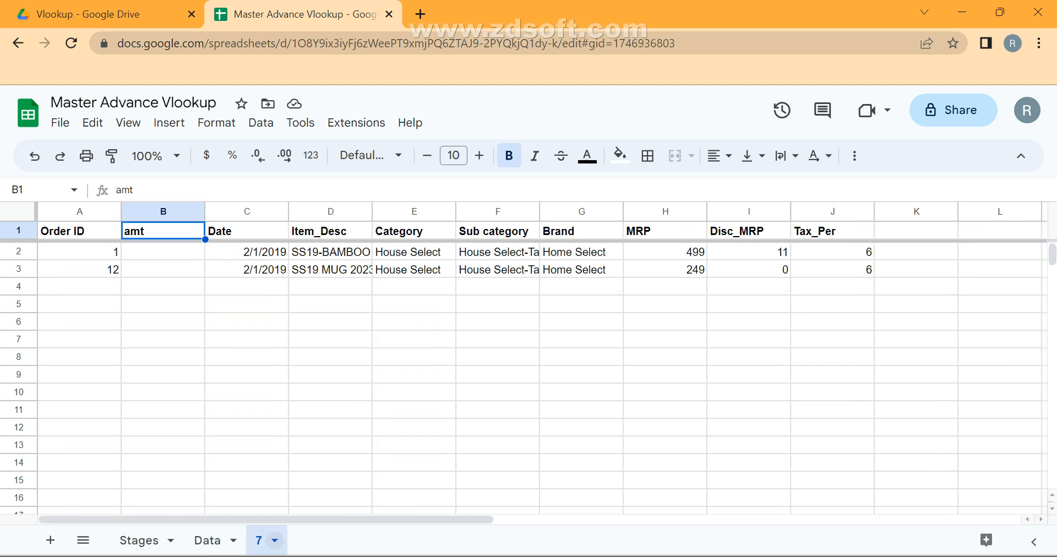
{"action": "key", "text": "ctrl+v"}
{"action": "key", "text": "Down"}
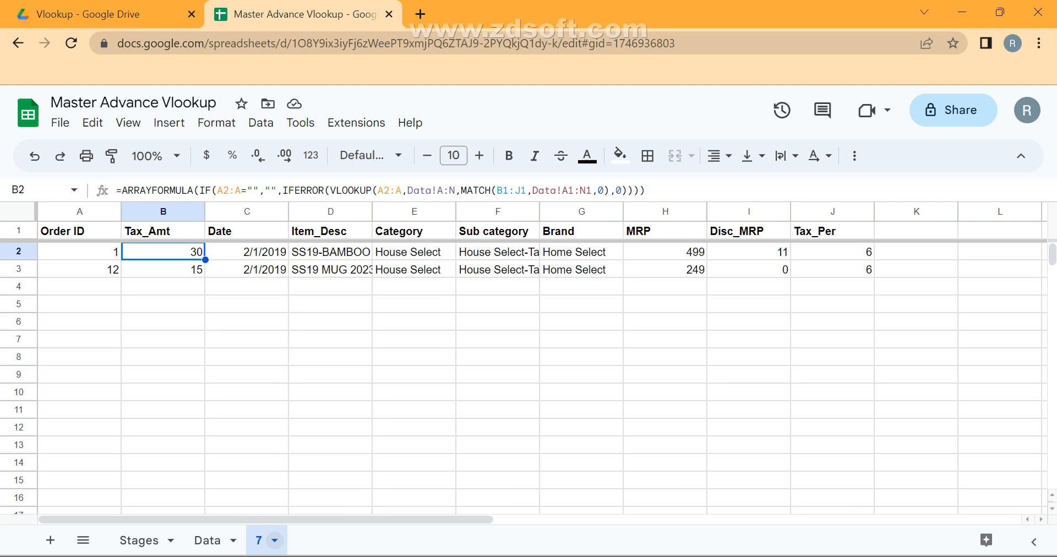
Append &"*" to B1:J1 in the B2 formula's MATCH so that headers match by their beginning.
{"action": "key", "text": "F2"}
{"action": "key", "text": "Left"}
{"action": "key", "text": "Left"}
{"action": "key", "text": "Left"}
{"action": "key", "text": "Left"}
{"action": "key", "text": "Left"}
{"action": "key", "text": "Left"}
{"action": "key", "text": "Left"}
{"action": "key", "text": "Left"}
{"action": "key", "text": "Left"}
{"action": "key", "text": "Left"}
{"action": "key", "text": "Left"}
{"action": "key", "text": "Left"}
{"action": "key", "text": "Left"}
{"action": "key", "text": "Left"}
{"action": "key", "text": "Left"}
{"action": "key", "text": "Left"}
{"action": "key", "text": "Left"}
{"action": "key", "text": "Left"}
{"action": "key", "text": "Left"}
{"action": "key", "text": "Left"}
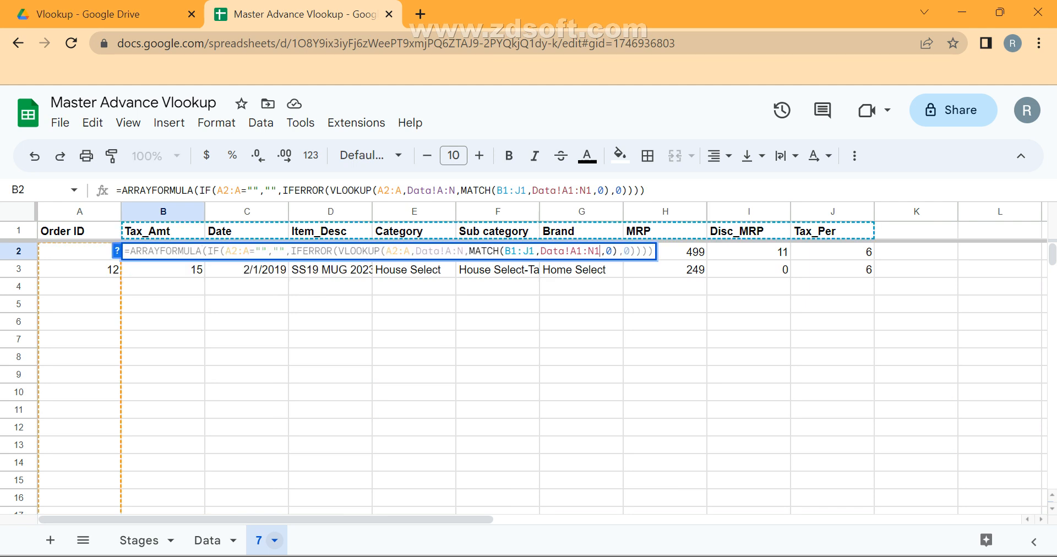
{"action": "key", "text": "Right"}
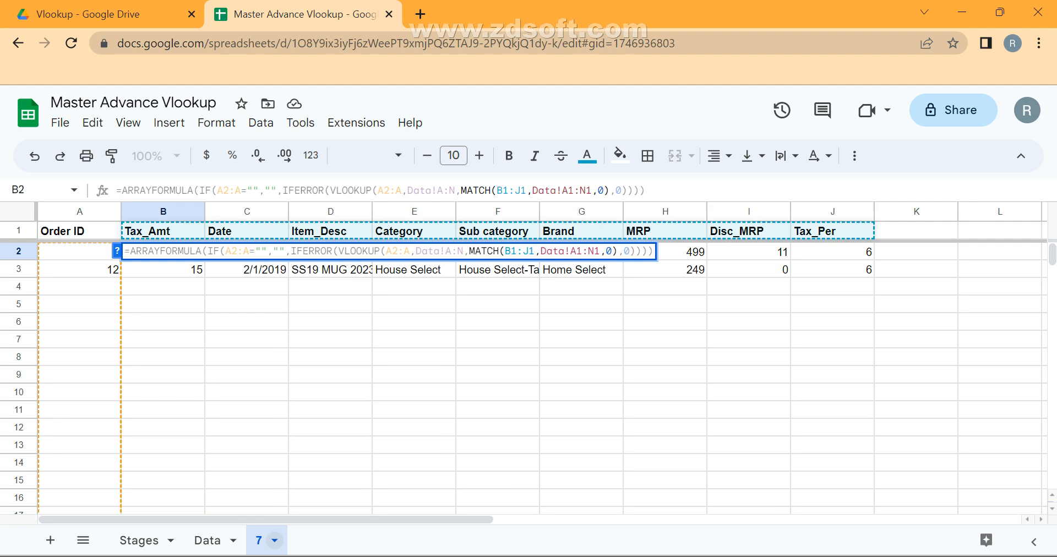
{"action": "type", "text": "& "}
{"action": "type", "text": "\"\""}
{"action": "type", "text": "8"}
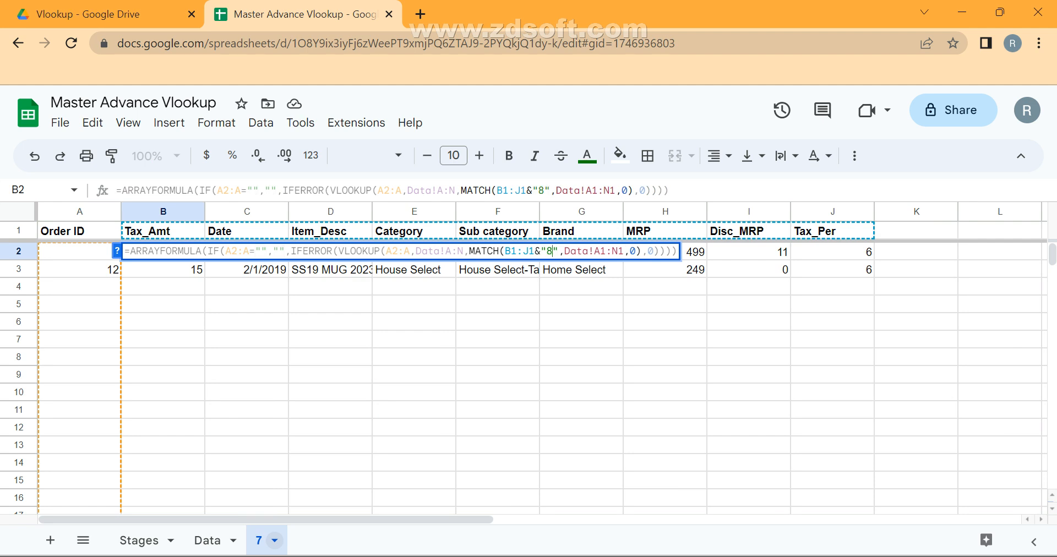
{"action": "key", "text": "BackSpace"}
{"action": "type", "text": "*"}
{"action": "key", "text": "Return"}
Set header B1 to "Tax" and select B2:B3 to test the trailing wildcard.
{"action": "key", "text": "Up"}
{"action": "key", "text": "Up"}
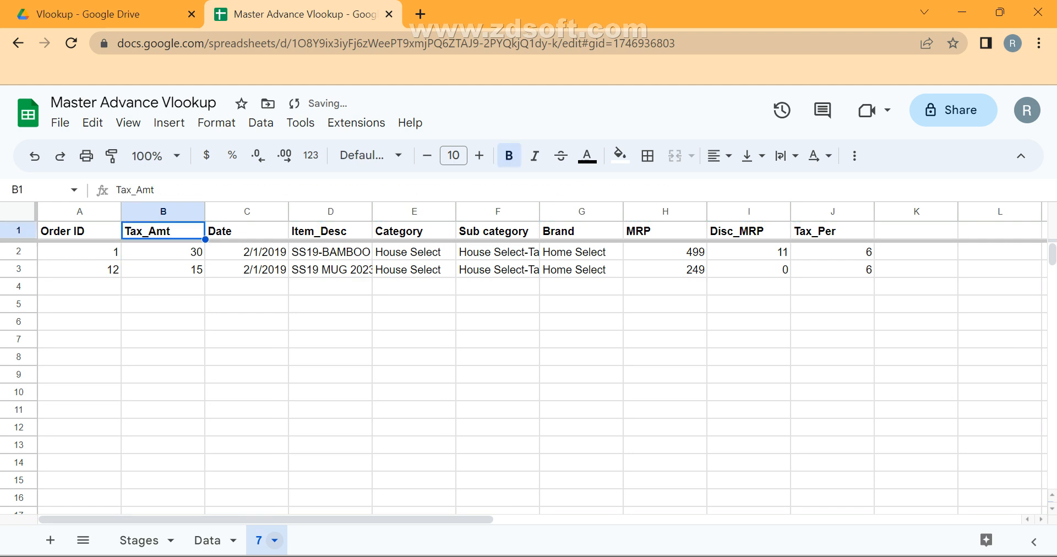
{"action": "type", "text": "Tax"}
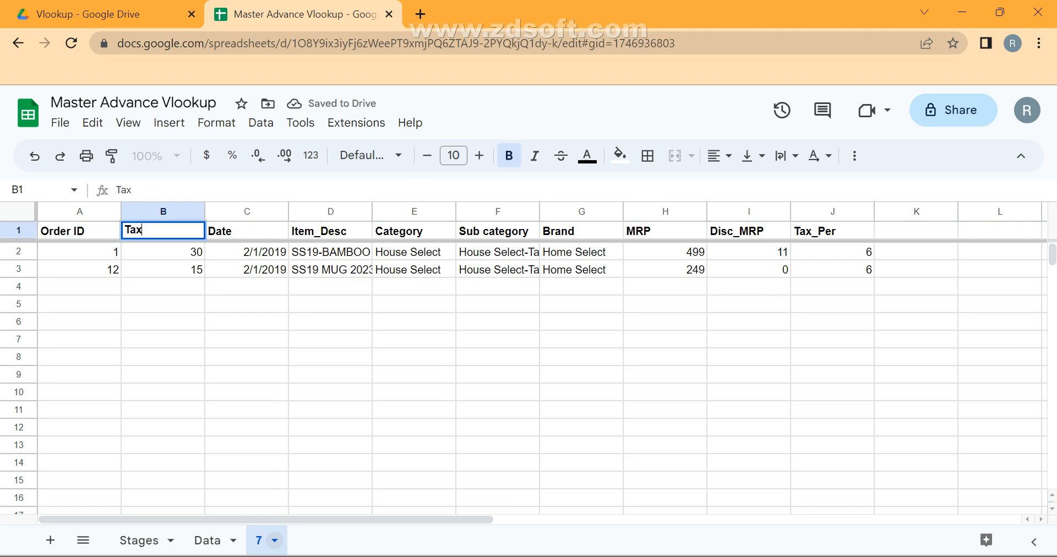
{"action": "key", "text": "Return"}
{"action": "key", "text": "shift+Down"}
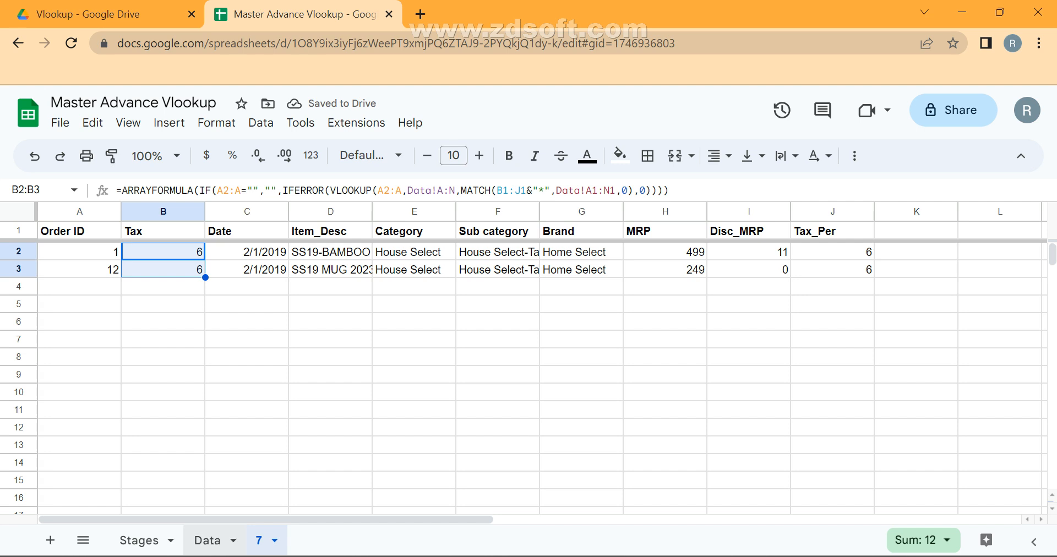
Examine the Tax_Per column on the Data sheet as the first header starting with "Tax".
{"action": "left_click", "coordinate": [207, 540]}
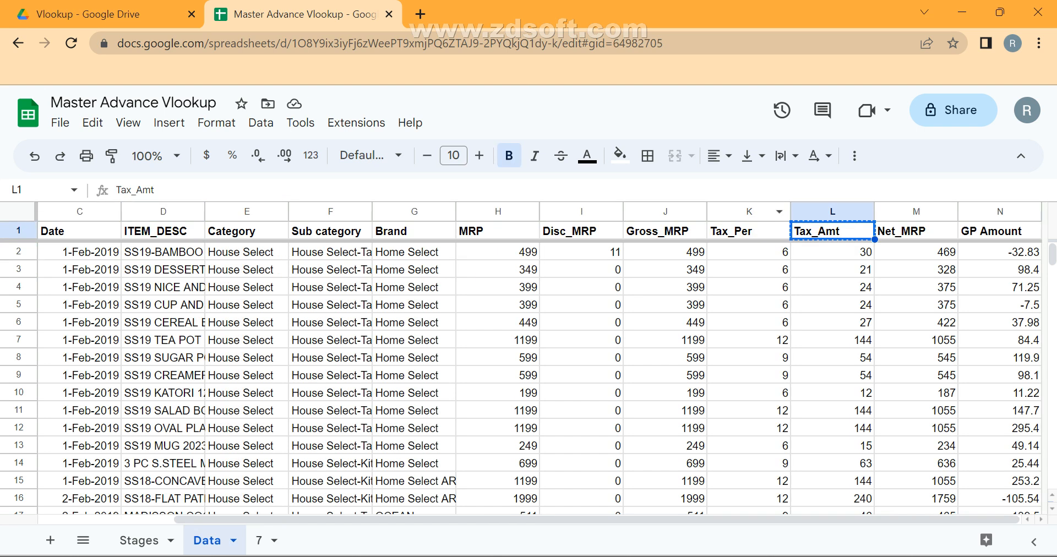
{"action": "left_click", "coordinate": [155, 190]}
{"action": "left_click", "coordinate": [759, 211]}
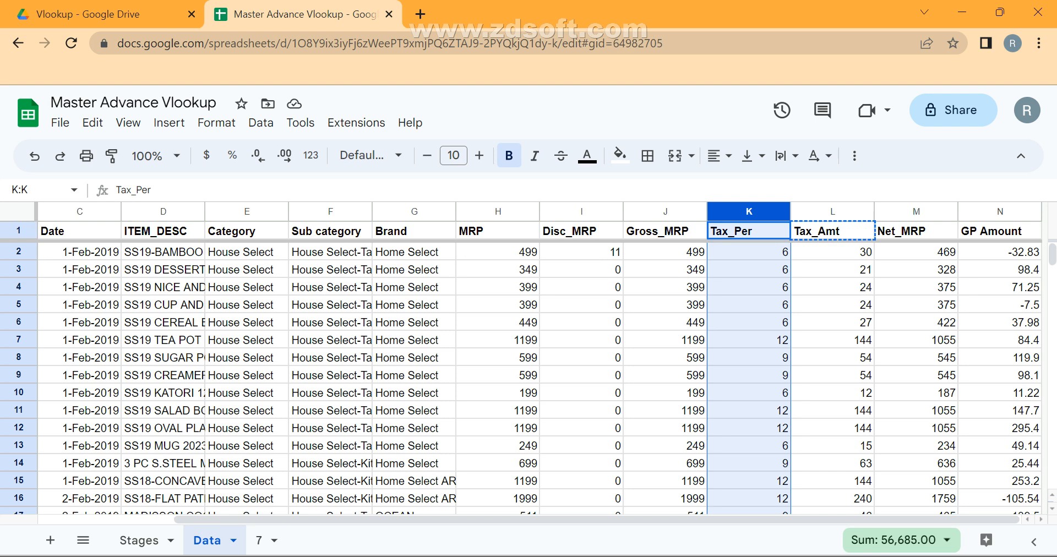
Set header B1 on sheet 7 to "Tax_A" and check it against the tax headers on the Data sheet.
{"action": "left_click", "coordinate": [259, 540]}
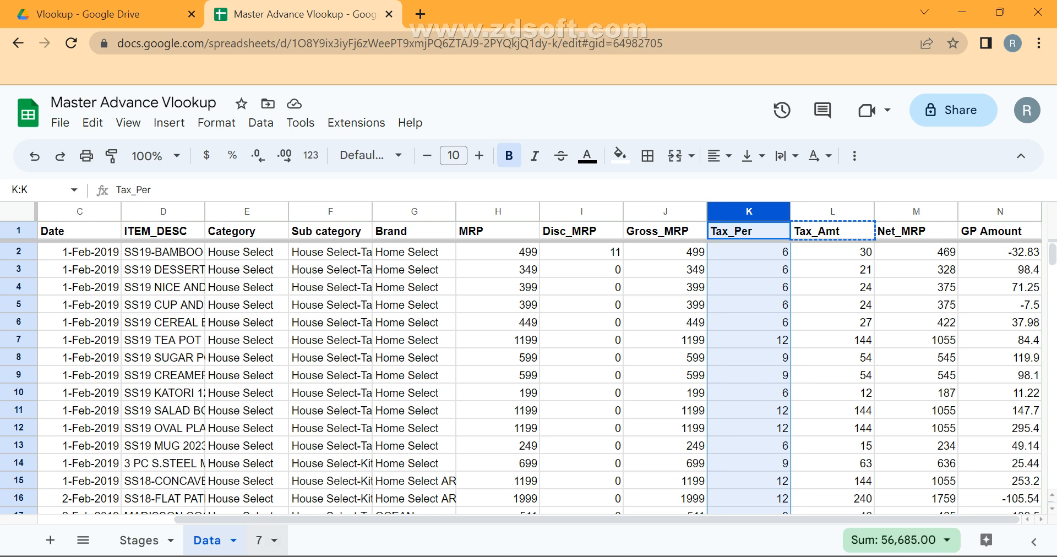
{"action": "double_click", "coordinate": [163, 230]}
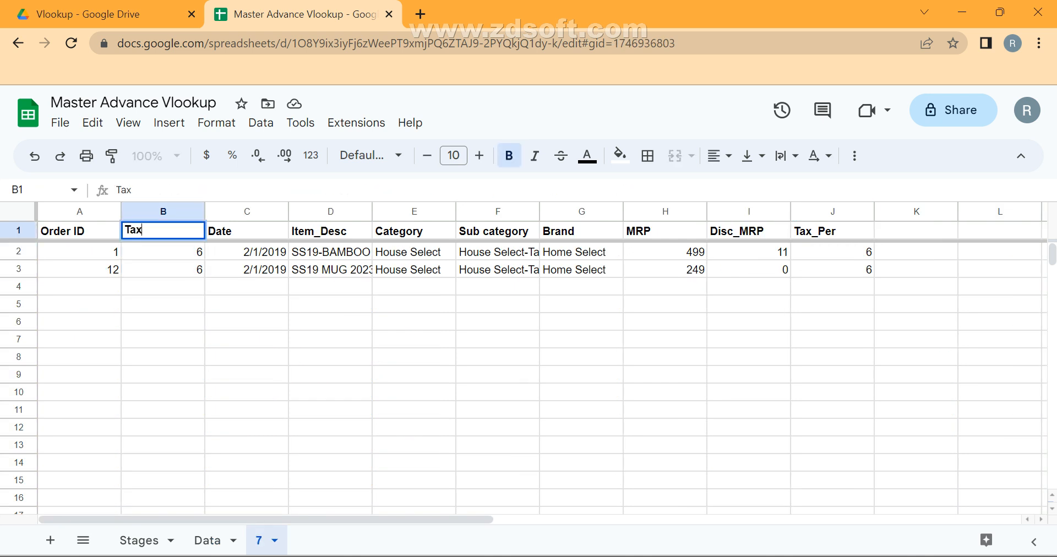
{"action": "type", "text": "_A"}
{"action": "key", "text": "Return"}
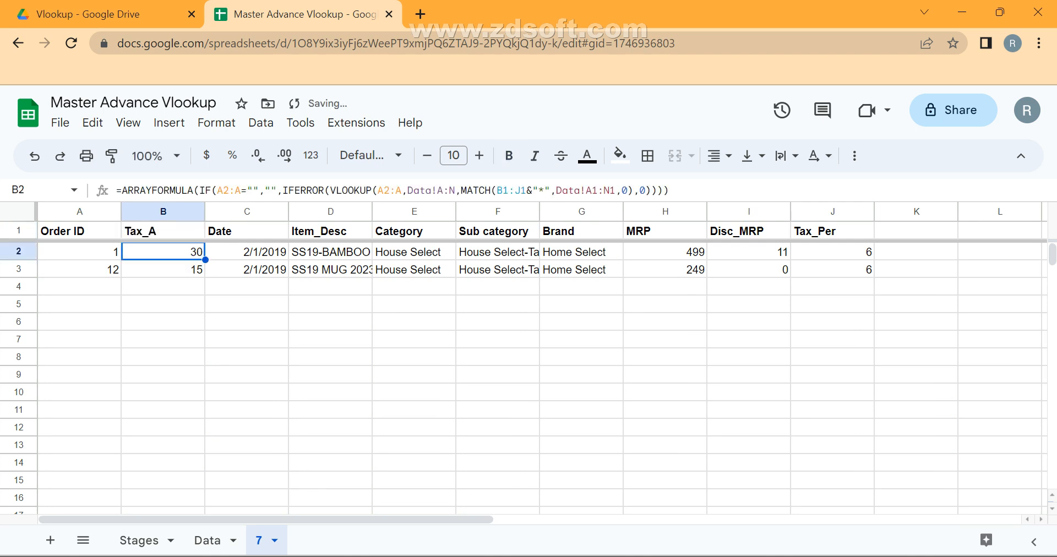
{"action": "key", "text": "Up"}
{"action": "left_click", "coordinate": [207, 540]}
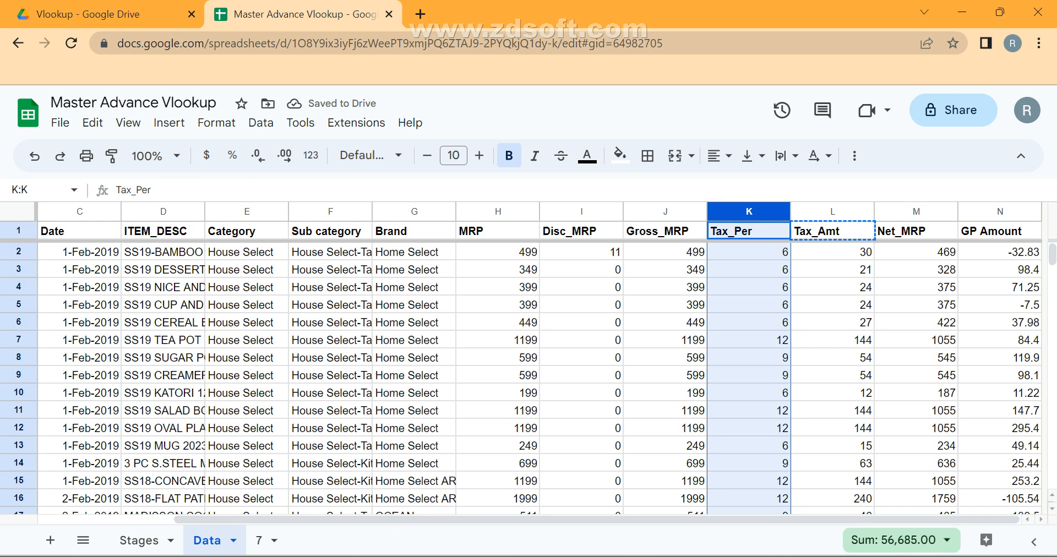
{"action": "left_click", "coordinate": [749, 231]}
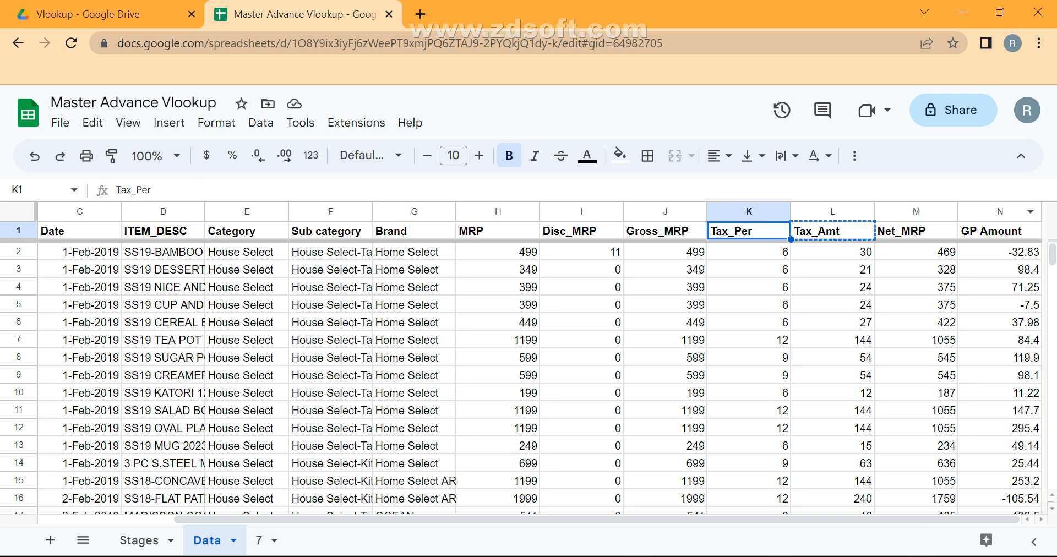
{"action": "left_click", "coordinate": [259, 540]}
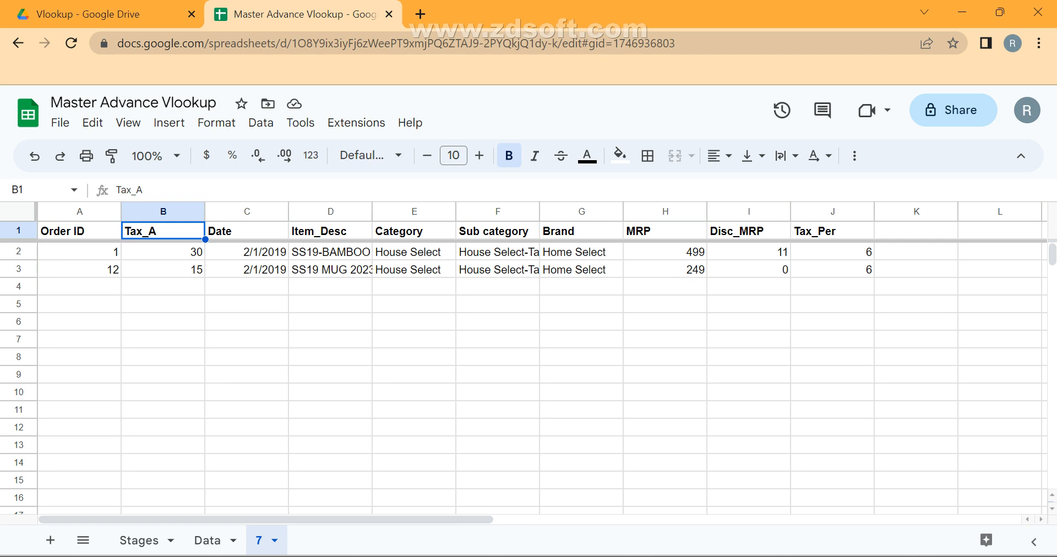
{"action": "left_click", "coordinate": [163, 251]}
{"action": "key", "text": "F2"}
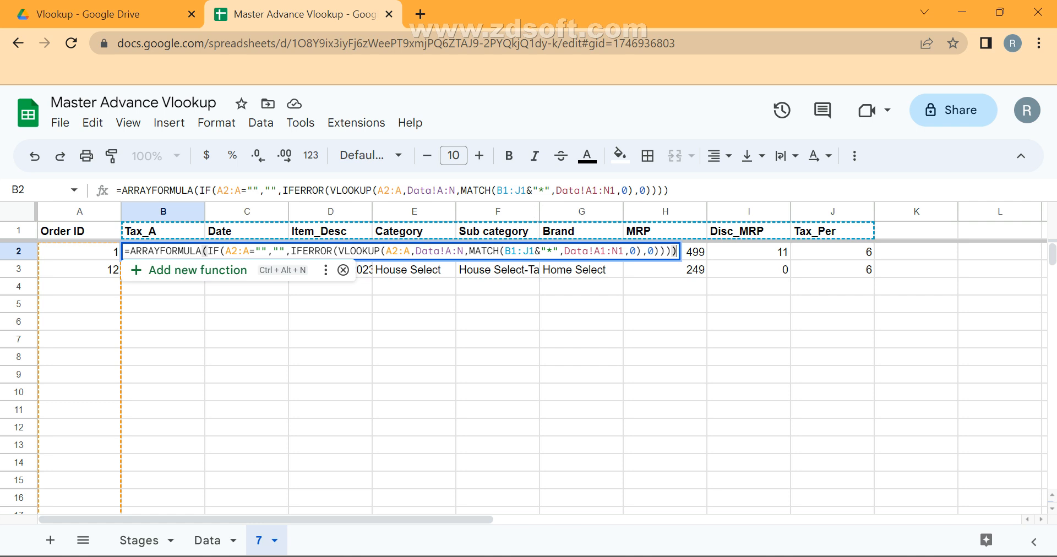
{"action": "key", "text": "shift+Right"}
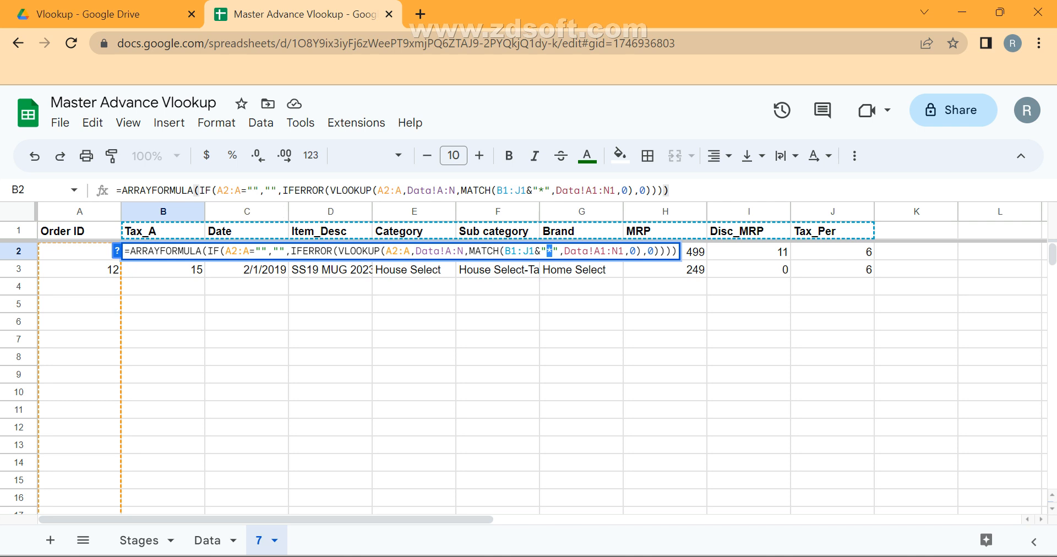
{"action": "left_click", "coordinate": [505, 251]}
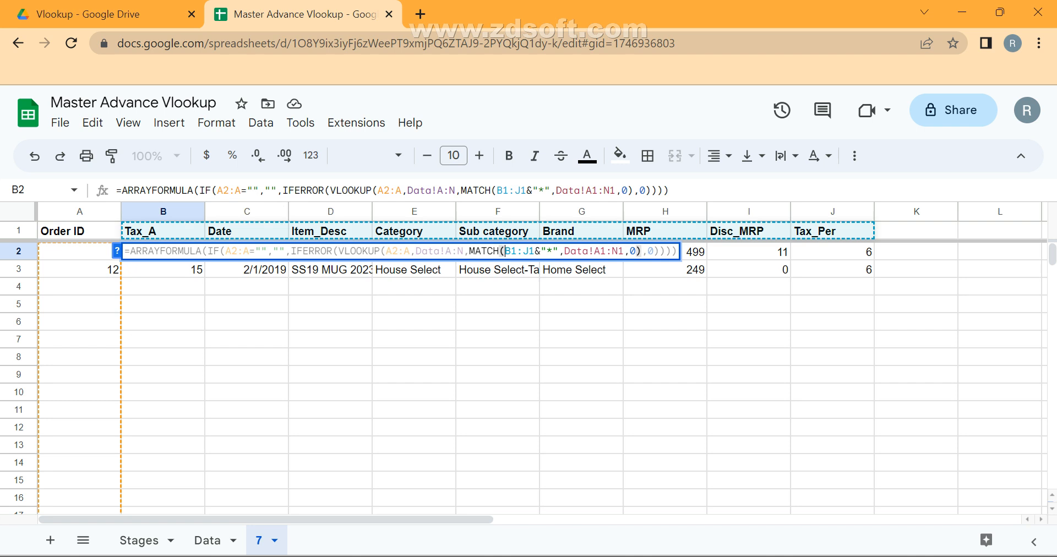
{"action": "type", "text": "\"&"}
{"action": "key", "text": "Left"}
{"action": "type", "text": "\""}
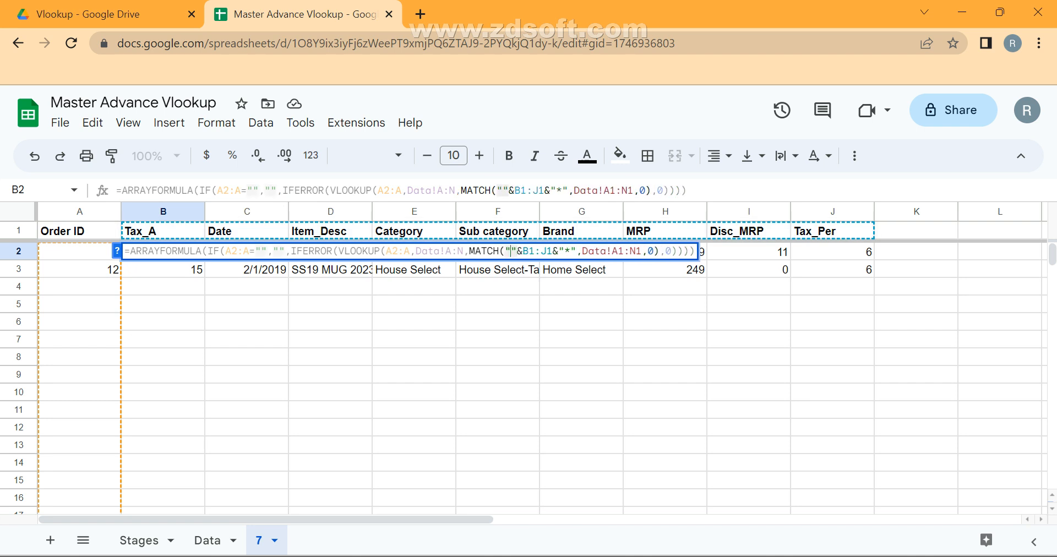
{"action": "type", "text": "*"}
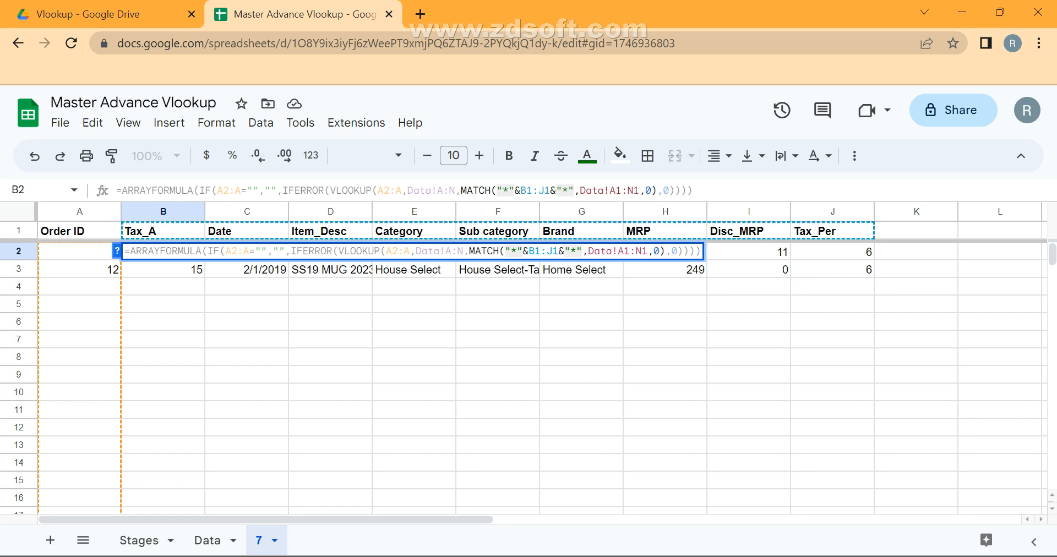
{"action": "key", "text": "Return"}
Set header B1 to "_A" to test matching a part from the middle of a header name.
{"action": "key", "text": "Up"}
{"action": "key", "text": "Up"}
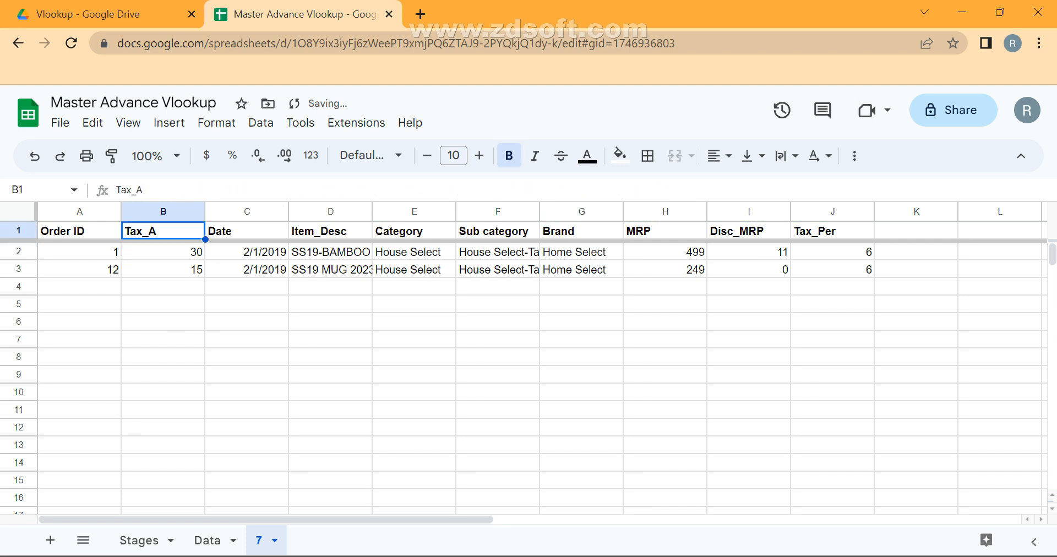
{"action": "type", "text": "_"}
{"action": "type", "text": "A"}
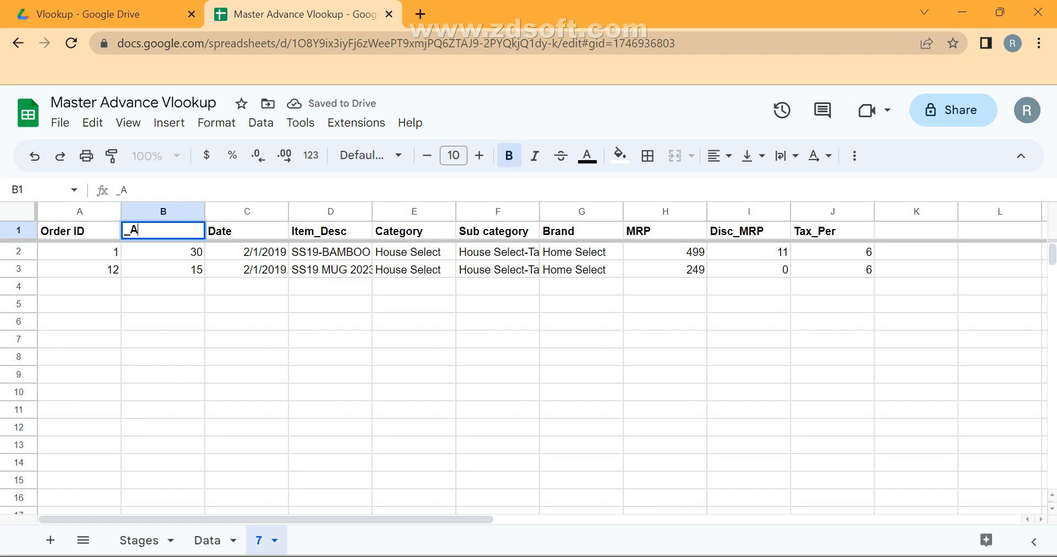
{"action": "key", "text": "Return"}
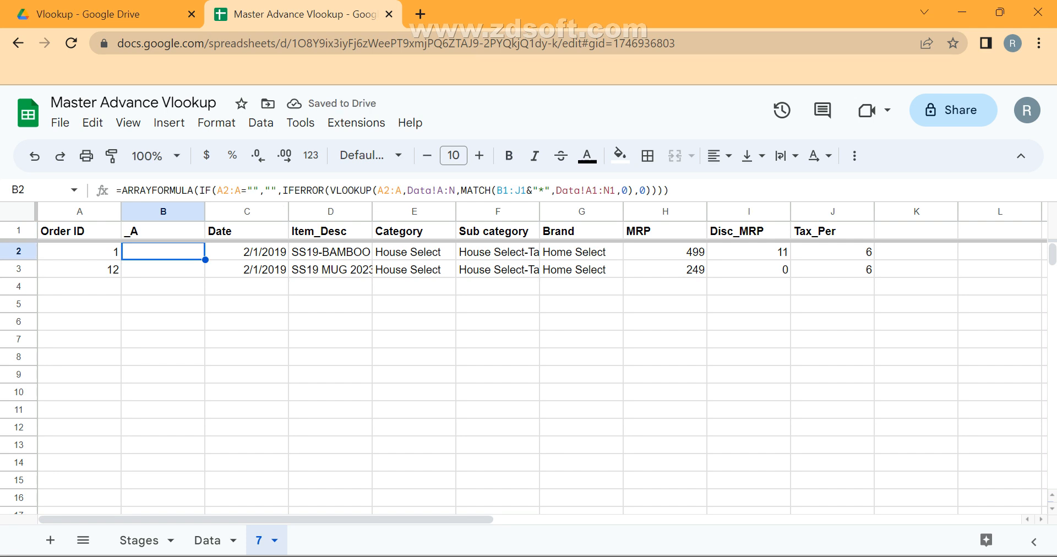
Add "*"& before B1:J1 in the B2 formula's MATCH so headers match anywhere in the name, and select B2:B3.
{"action": "key", "text": "F2"}
{"action": "key", "text": "Left"}
{"action": "key", "text": "Left"}
{"action": "key", "text": "Left"}
{"action": "key", "text": "Left"}
{"action": "key", "text": "Left"}
{"action": "key", "text": "Left"}
{"action": "key", "text": "Left"}
{"action": "key", "text": "Left"}
{"action": "key", "text": "Left"}
{"action": "key", "text": "Left"}
{"action": "key", "text": "Left"}
{"action": "key", "text": "Left"}
{"action": "key", "text": "Left"}
{"action": "key", "text": "Left"}
{"action": "key", "text": "Left"}
{"action": "key", "text": "Left"}
{"action": "key", "text": "Left"}
{"action": "key", "text": "Left"}
{"action": "key", "text": "Left"}
{"action": "key", "text": "Left"}
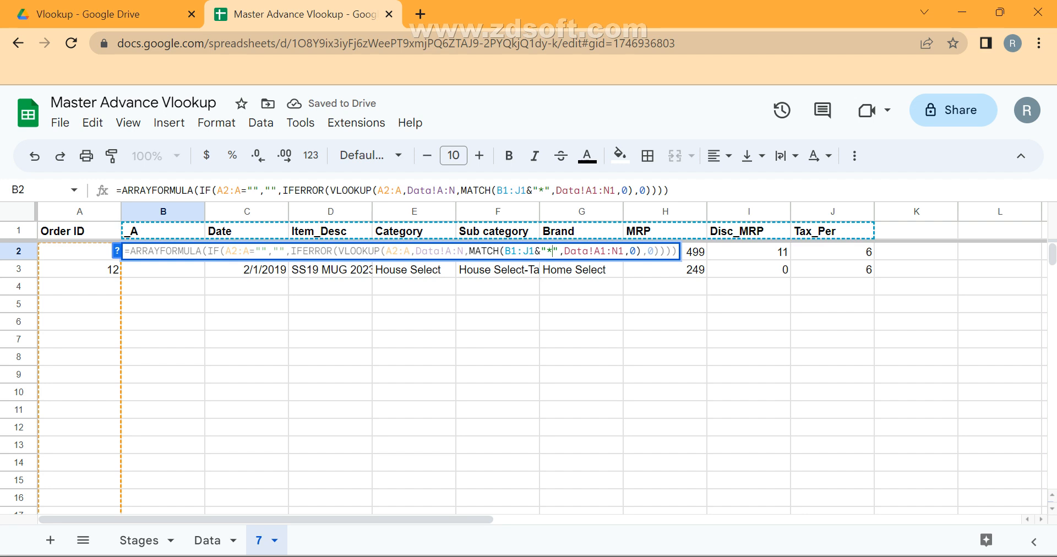
{"action": "key", "text": "Left"}
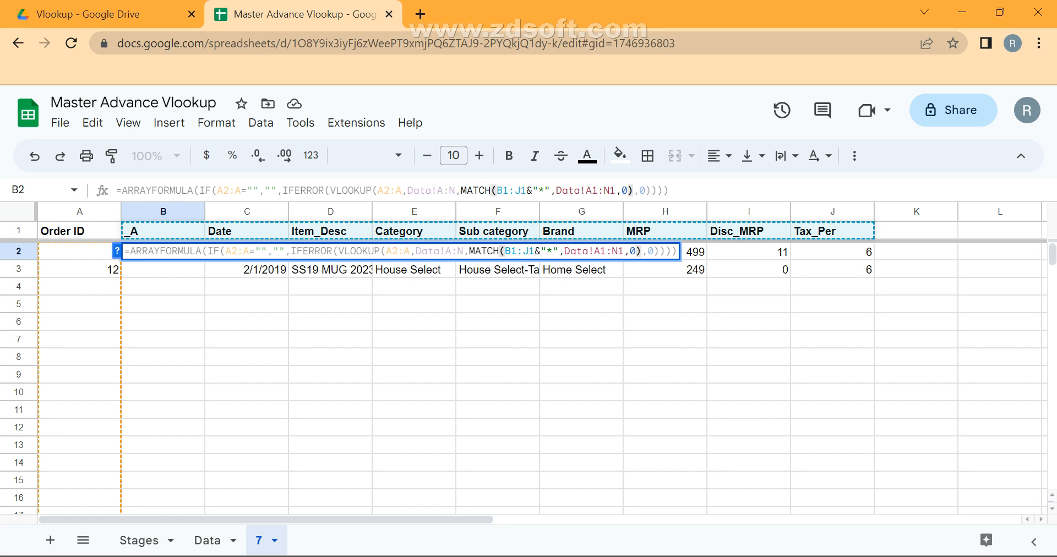
{"action": "type", "text": "&"}
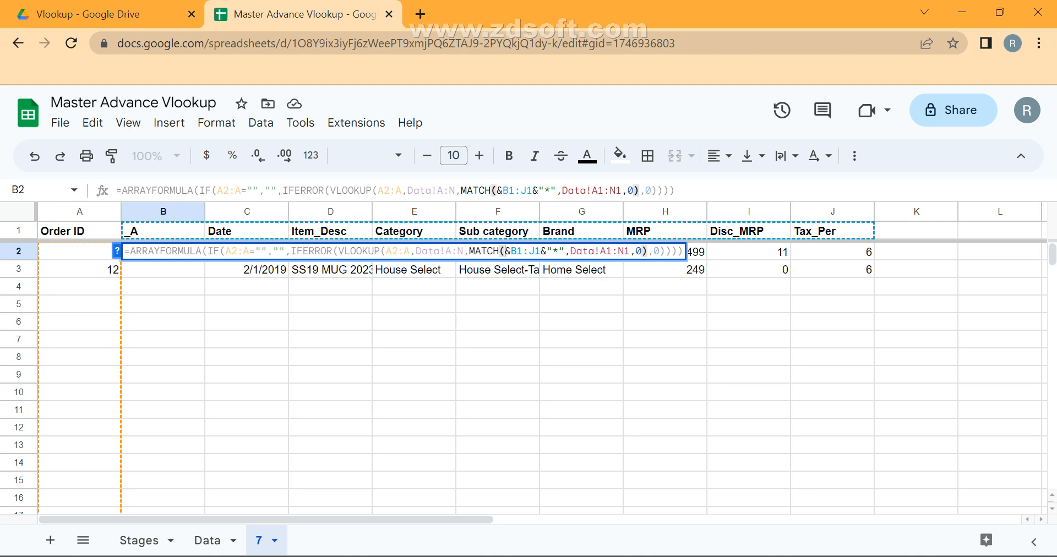
{"action": "type", "text": "\"\""}
{"action": "key", "text": "Left"}
{"action": "type", "text": "*"}
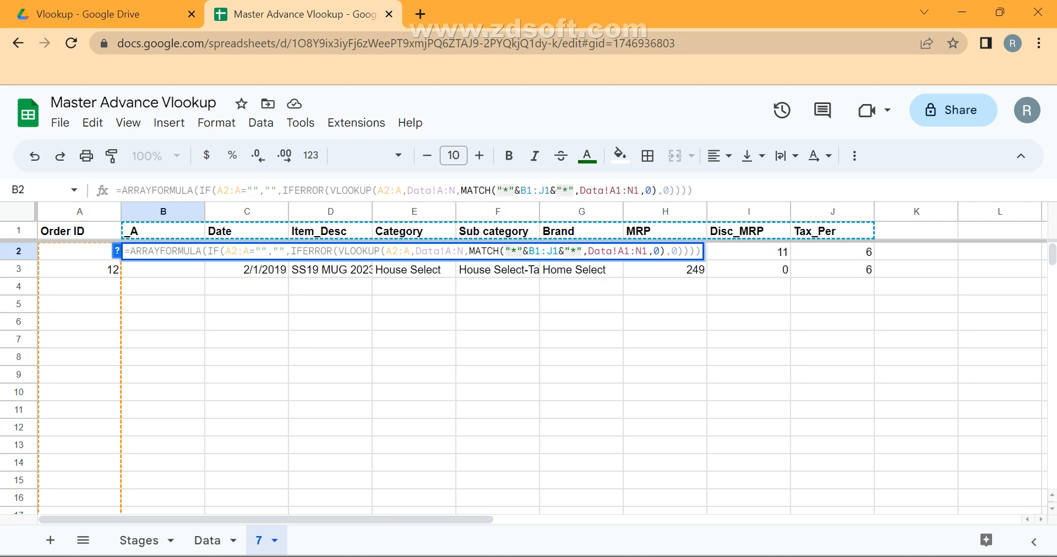
{"action": "key", "text": "Right"}
{"action": "key", "text": "ctrl+shift+Left"}
{"action": "key", "text": "ctrl+shift+Left"}
{"action": "key", "text": "ctrl+shift+Right"}
{"action": "key", "text": "ctrl+shift+Right"}
{"action": "key", "text": "shift+Left"}
{"action": "key", "text": "shift+Left"}
{"action": "key", "text": "shift+Left"}
{"action": "key", "text": "shift+Left"}
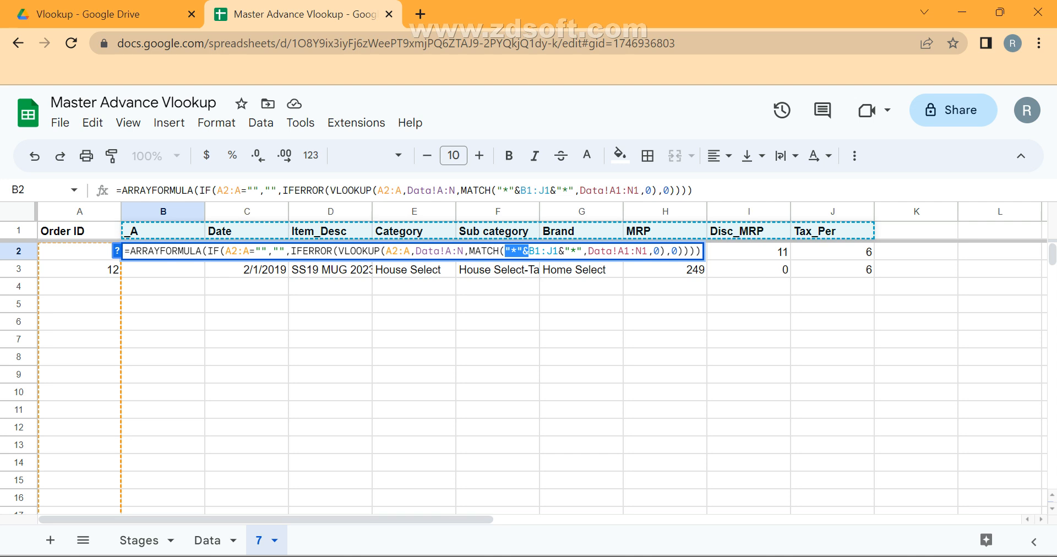
{"action": "left_click", "coordinate": [653, 251]}
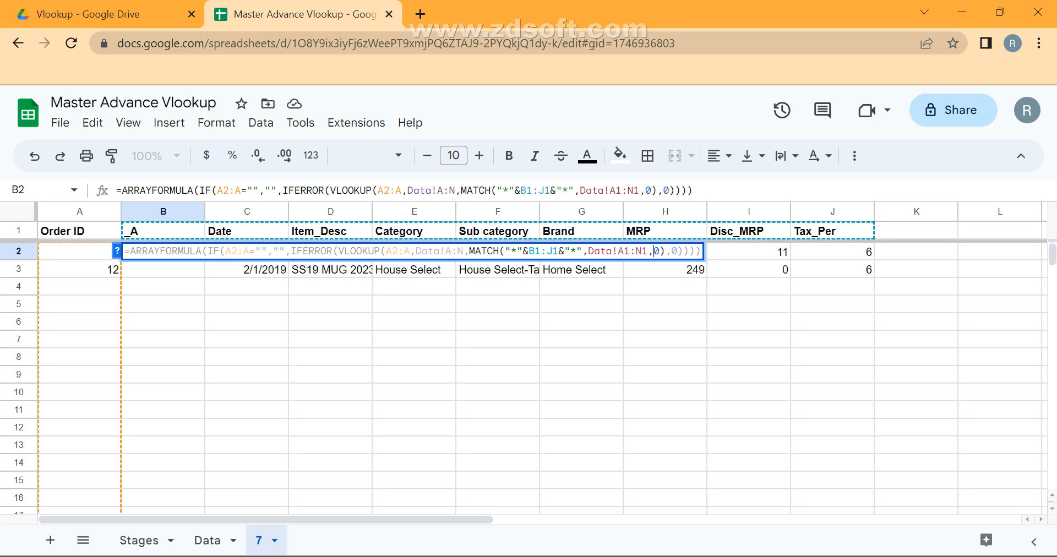
{"action": "key", "text": "Return"}
{"action": "key", "text": "Up"}
{"action": "key", "text": "shift+Down"}
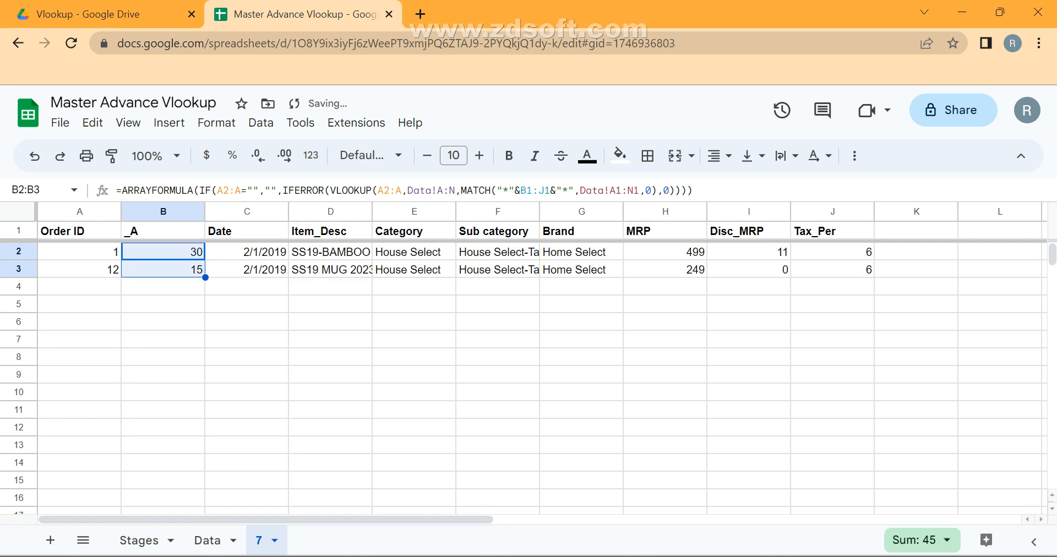
Set header B1 to "A" to test the double wildcard with a single letter.
{"action": "key", "text": "Up"}
{"action": "type", "text": "A"}
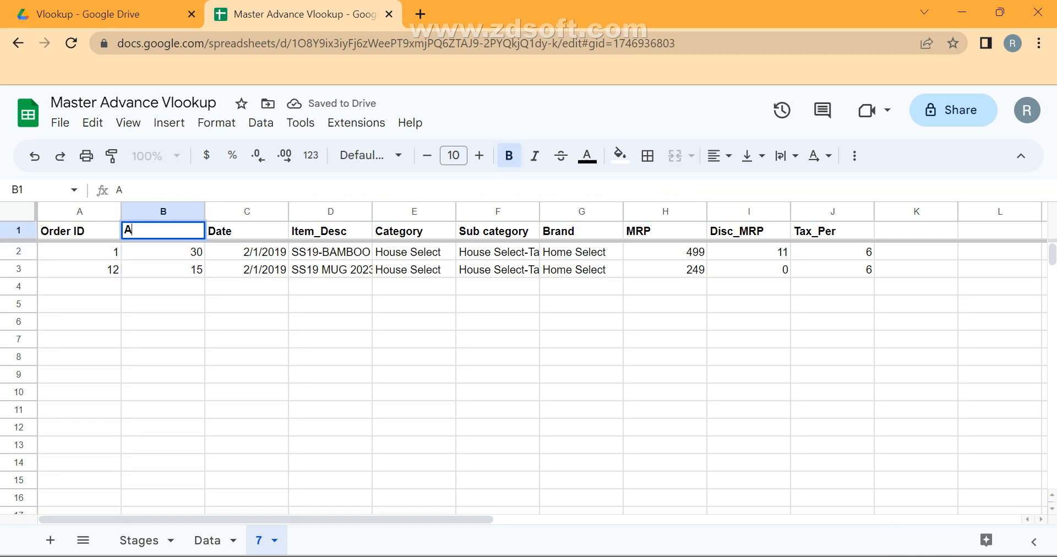
{"action": "key", "text": "Return"}
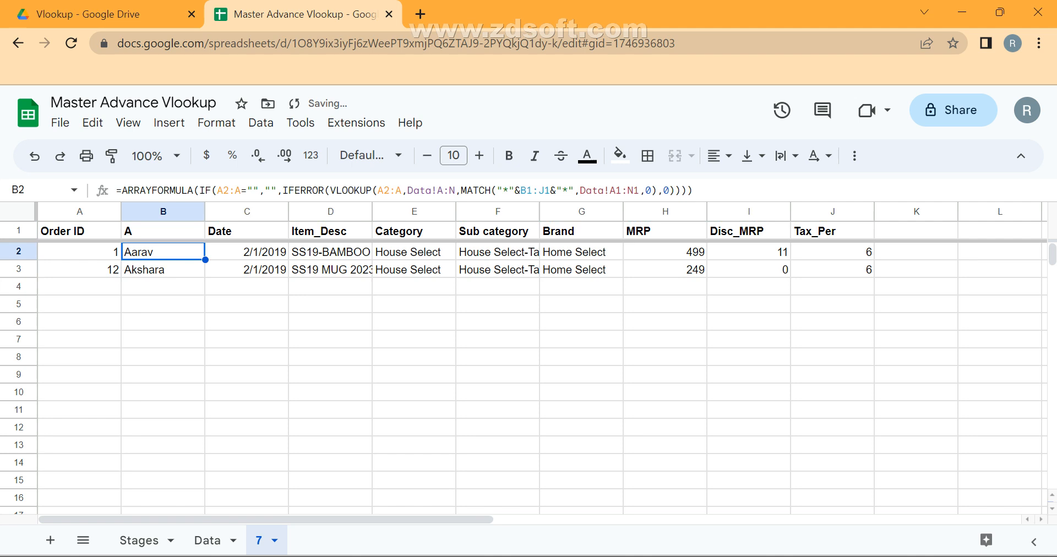
{"action": "key", "text": "Up"}
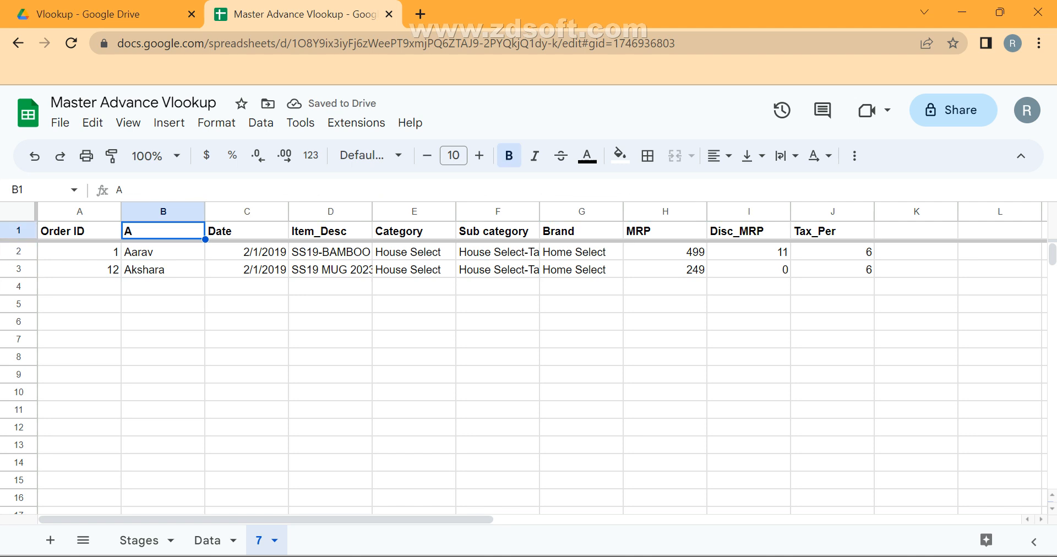
Examine the Party Name header on the Data sheet as a match for the single letter in sheet 7's B1.
{"action": "left_click", "coordinate": [208, 540]}
{"action": "key", "text": "ctrl+Home"}
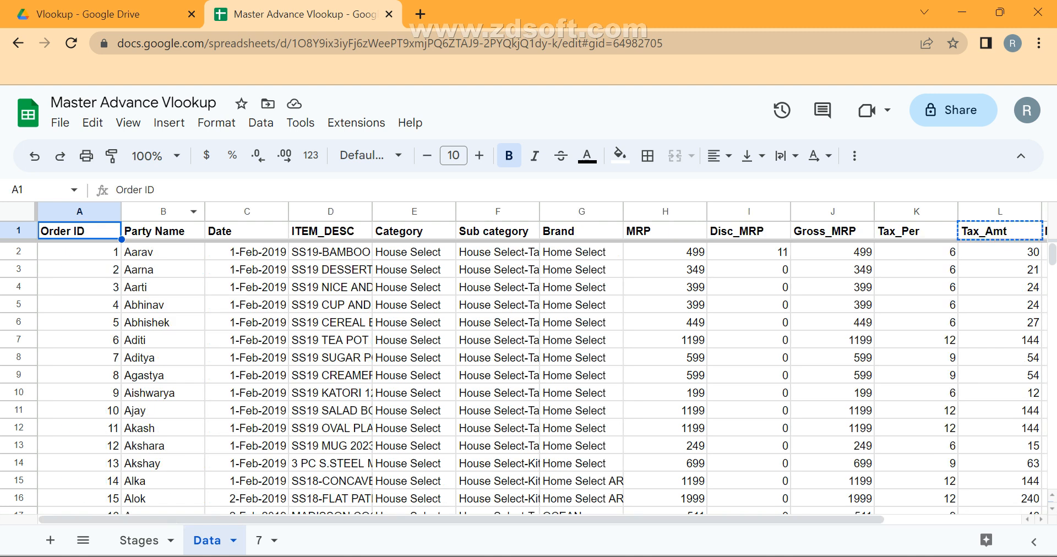
{"action": "left_click", "coordinate": [163, 231]}
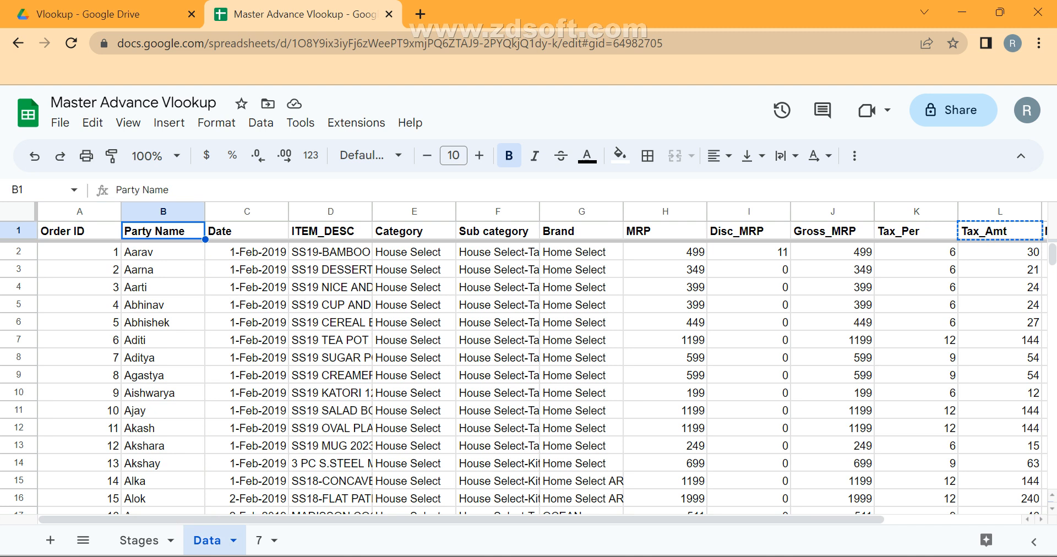
{"action": "left_click", "coordinate": [258, 540]}
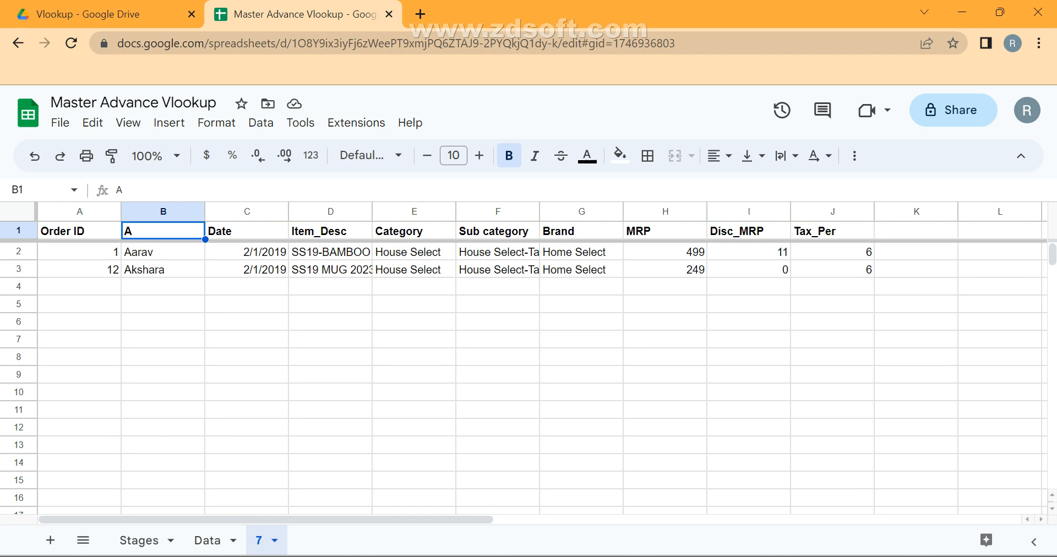
{"action": "left_click", "coordinate": [207, 539]}
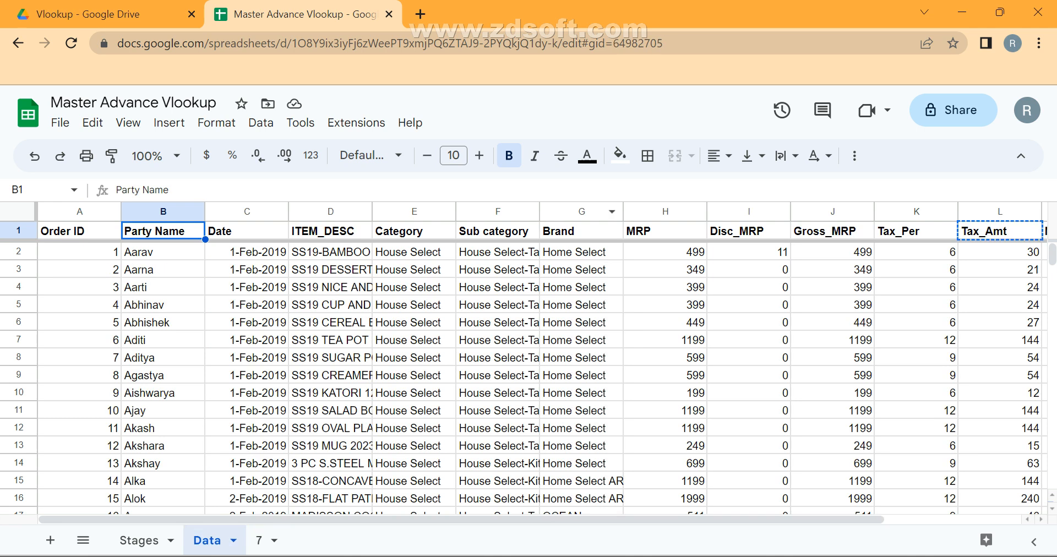
{"action": "left_click", "coordinate": [258, 540]}
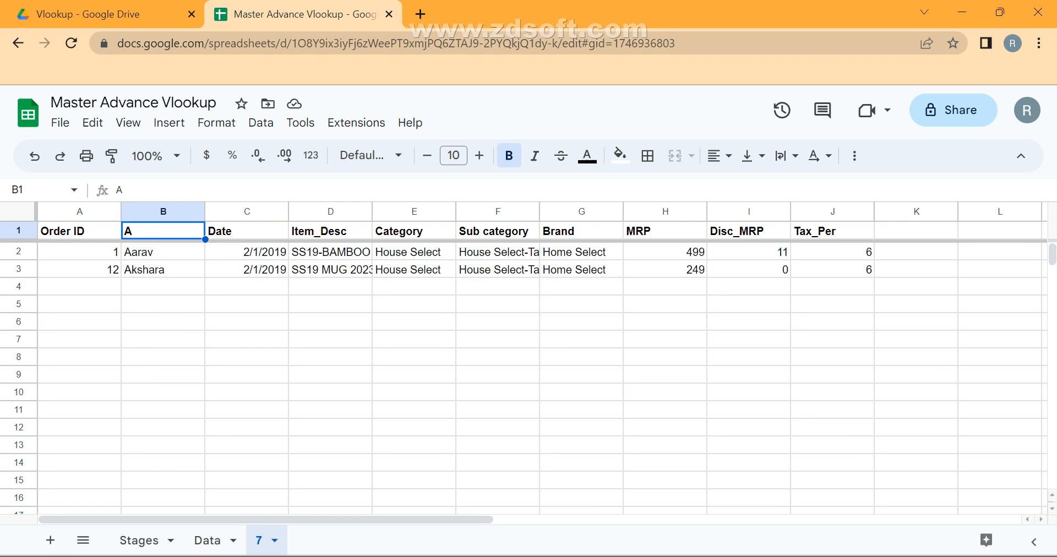
{"action": "left_click", "coordinate": [207, 539]}
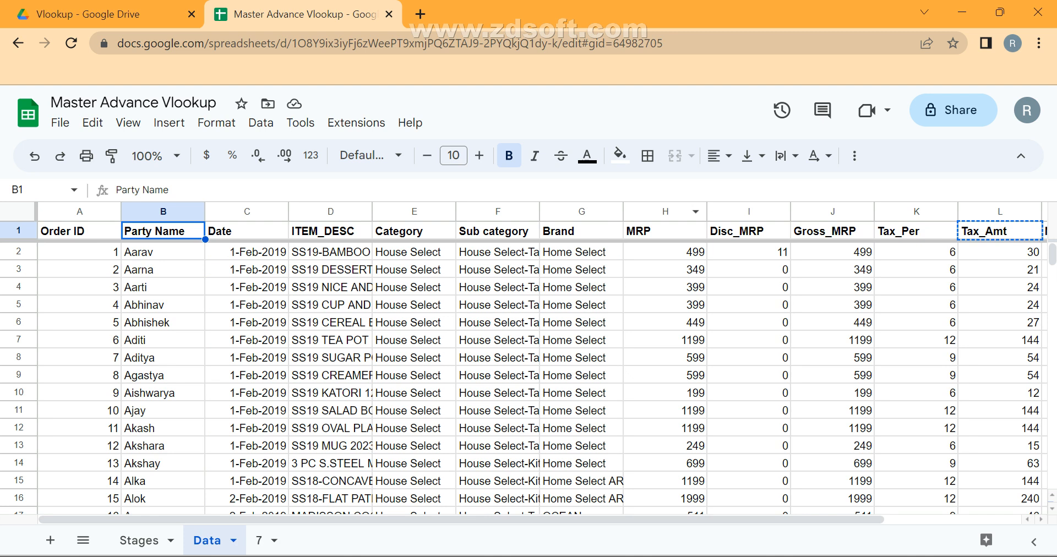
Set header B1 on sheet 7 back to "_A".
{"action": "left_click", "coordinate": [260, 540]}
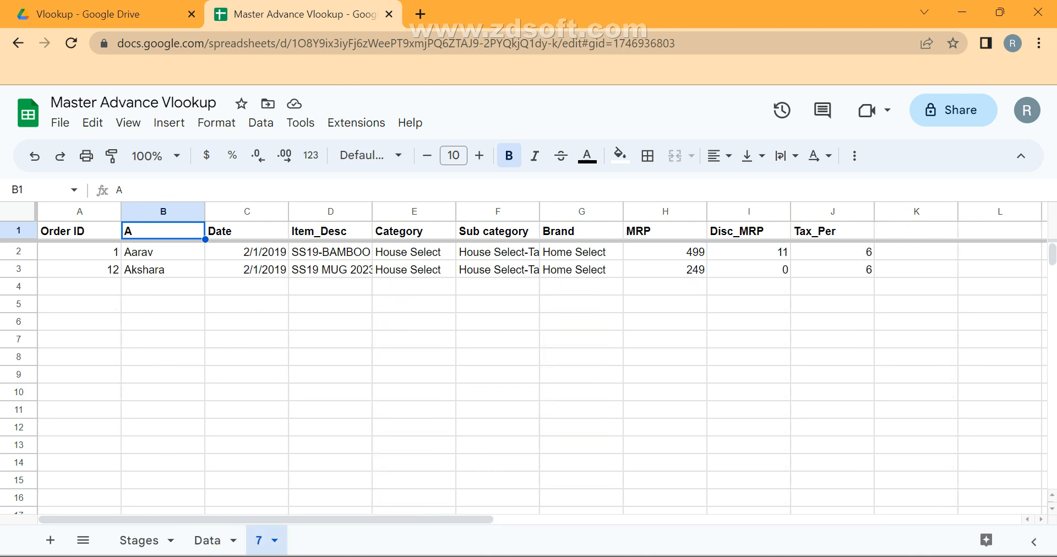
{"action": "type", "text": "_A"}
{"action": "key", "text": "Return"}
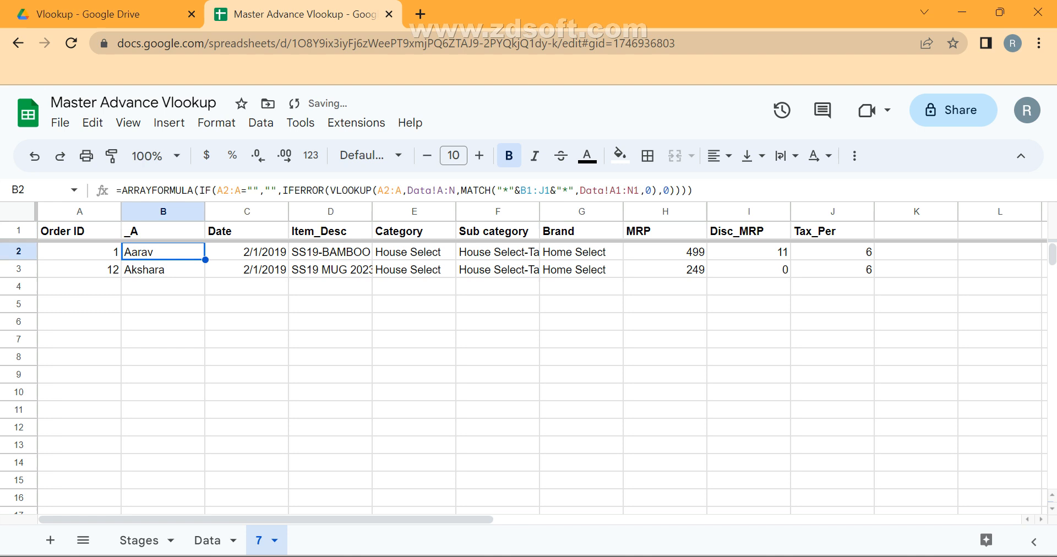
Clear header B1 on sheet 7 and select the formula cell B2.
{"action": "left_click", "coordinate": [163, 231]}
{"action": "key", "text": "Delete"}
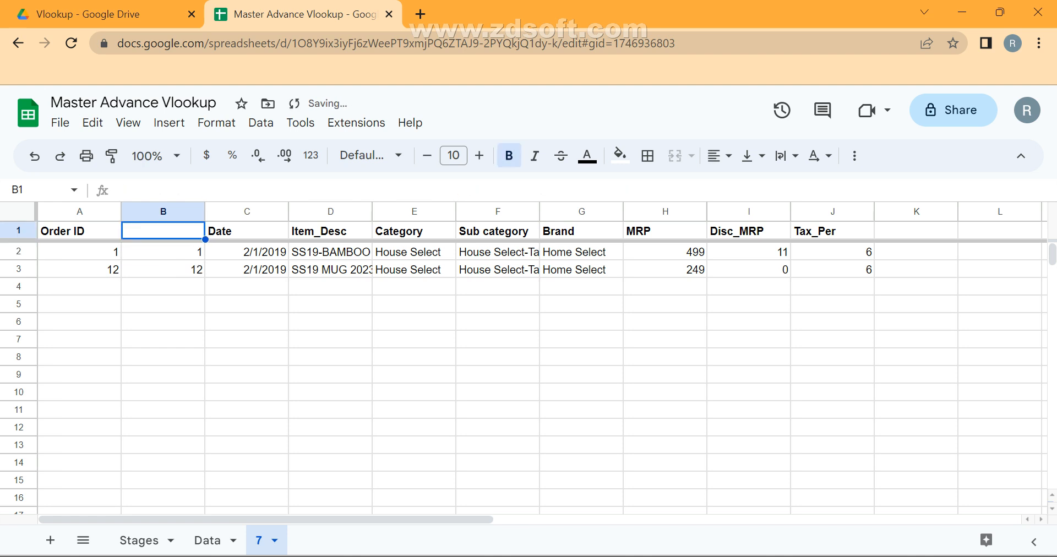
{"action": "left_click", "coordinate": [163, 251]}
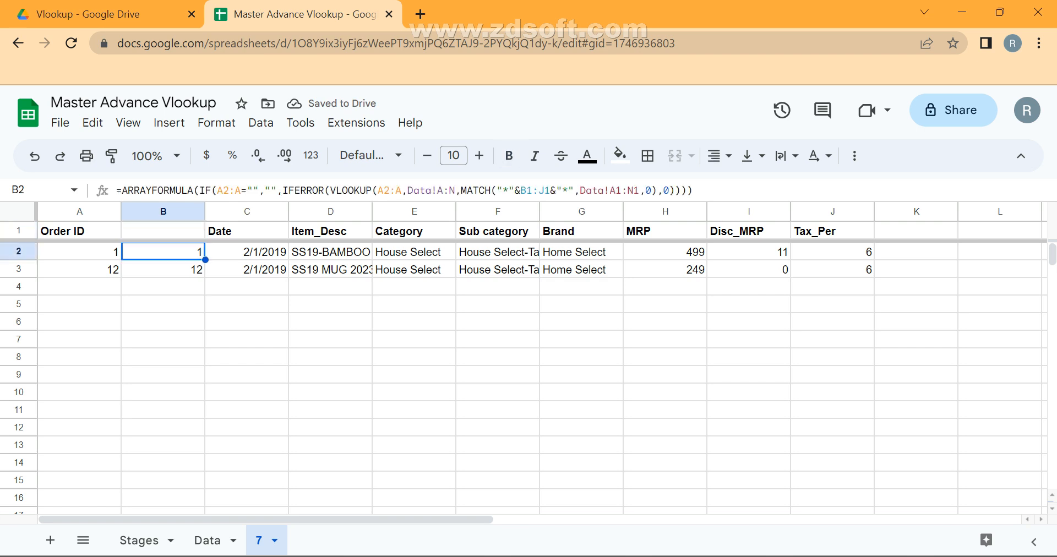
Add the header "Party" in K1, directly after the Tax_Per column.
{"action": "left_click", "coordinate": [247, 231]}
{"action": "key", "text": "ctrl+Right"}
{"action": "key", "text": "Right"}
{"action": "type", "text": "Party"}
{"action": "key", "text": "Return"}
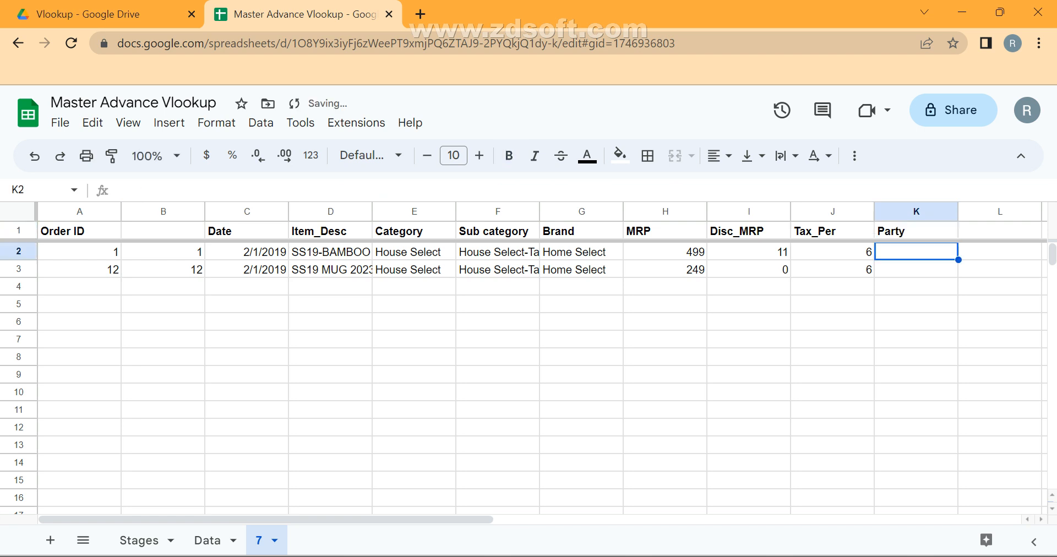
Extend the MATCH header range in B2's formula on sheet 7 to the open-ended range B1:1.
{"action": "key", "text": "shift+Down"}
{"action": "key", "text": "shift+Down"}
{"action": "key", "text": "shift+Up"}
{"action": "key", "text": "shift+Up"}
{"action": "key", "text": "Up"}
{"action": "key", "text": "Left"}
{"action": "key", "text": "Left"}
{"action": "key", "text": "Left"}
{"action": "key", "text": "Left"}
{"action": "key", "text": "Left"}
{"action": "key", "text": "Left"}
{"action": "key", "text": "Left"}
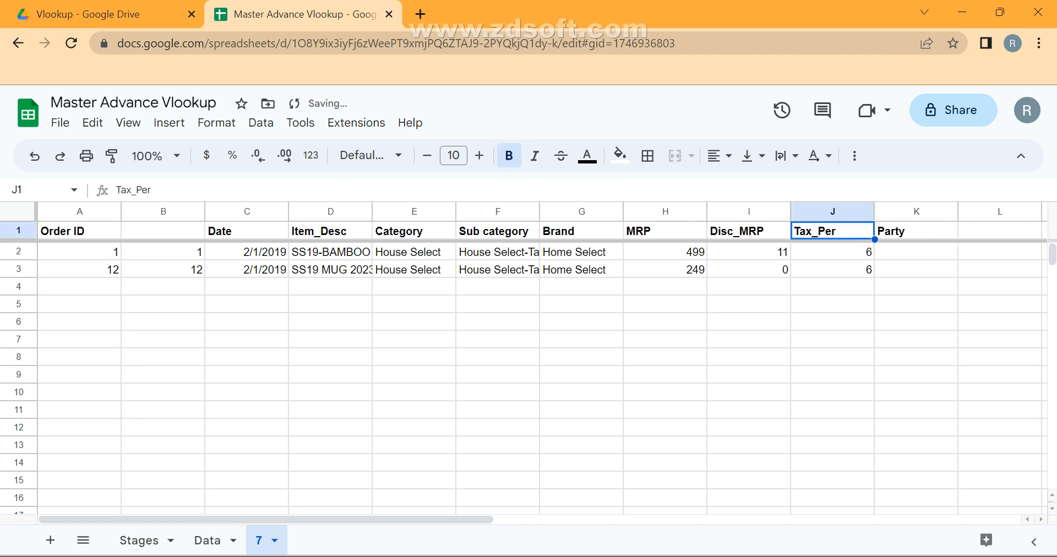
{"action": "key", "text": "Down"}
{"action": "key", "text": "Left"}
{"action": "key", "text": "Left"}
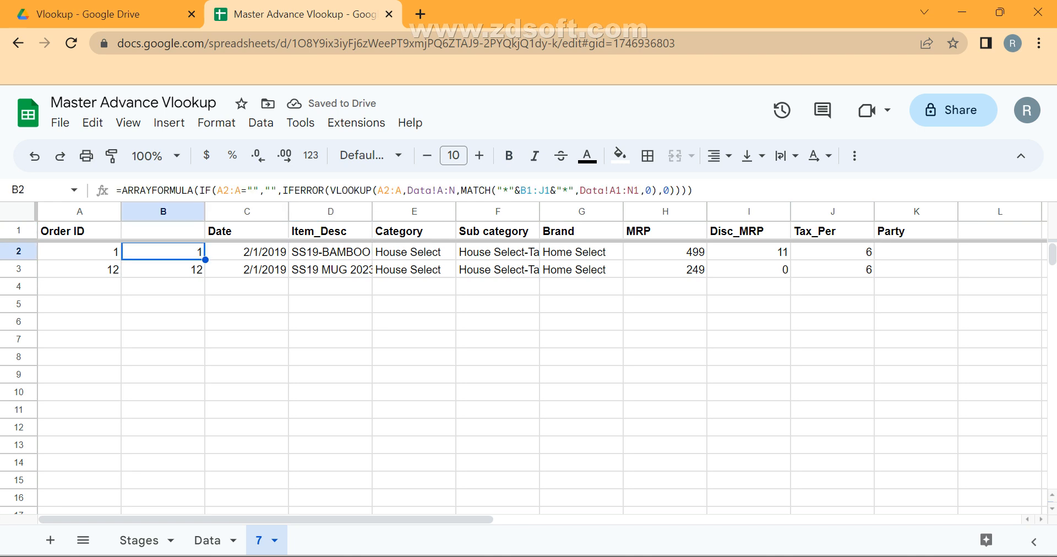
{"action": "key", "text": "F2"}
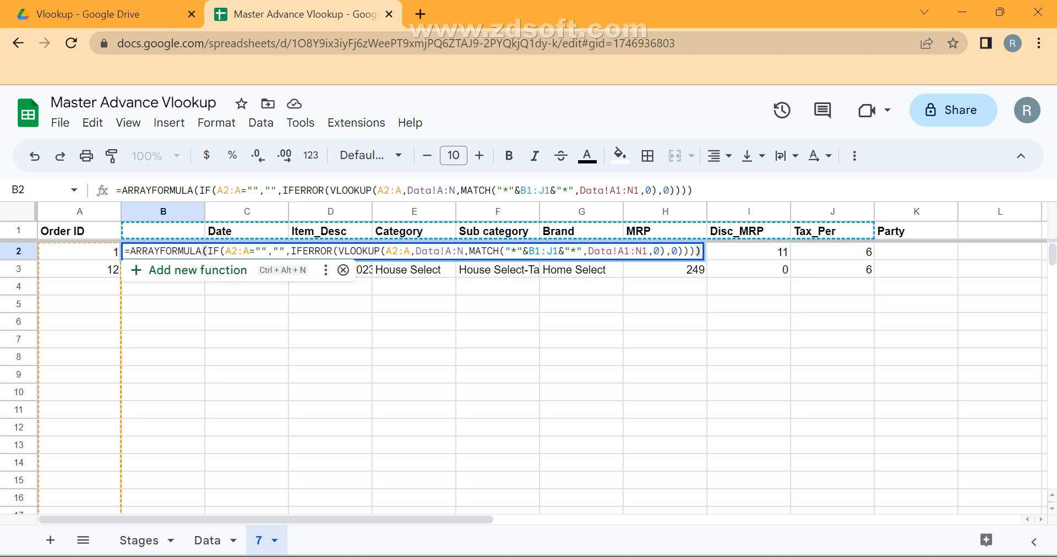
{"action": "key", "text": "Return"}
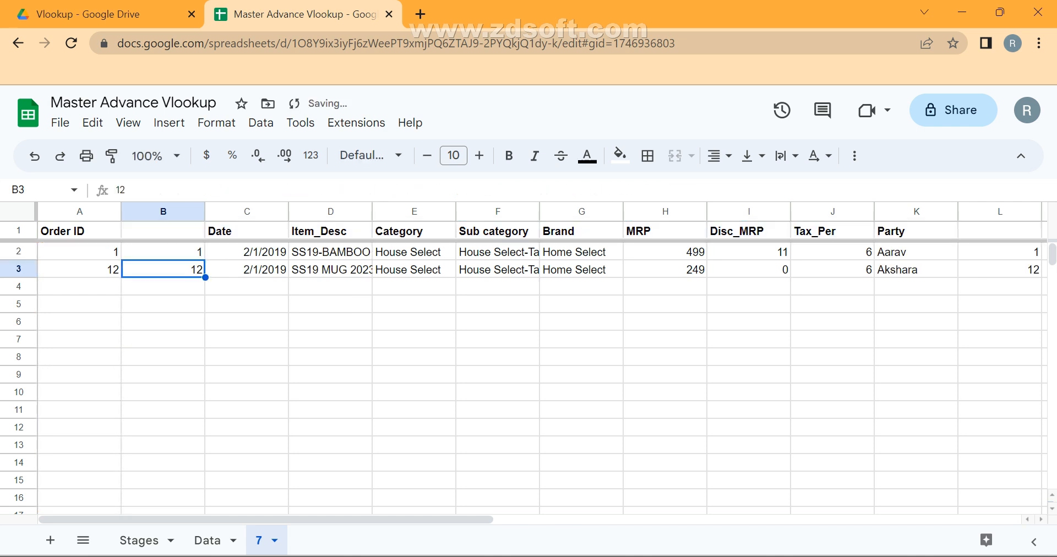
Examine what the formula outputs under Party, in the headerless columns L through Z, and under the blank header B1.
{"action": "key", "text": "Up"}
{"action": "key", "text": "Up"}
{"action": "key", "text": "Right"}
{"action": "key", "text": "ctrl+Right"}
{"action": "key", "text": "Right"}
{"action": "key", "text": "Right"}
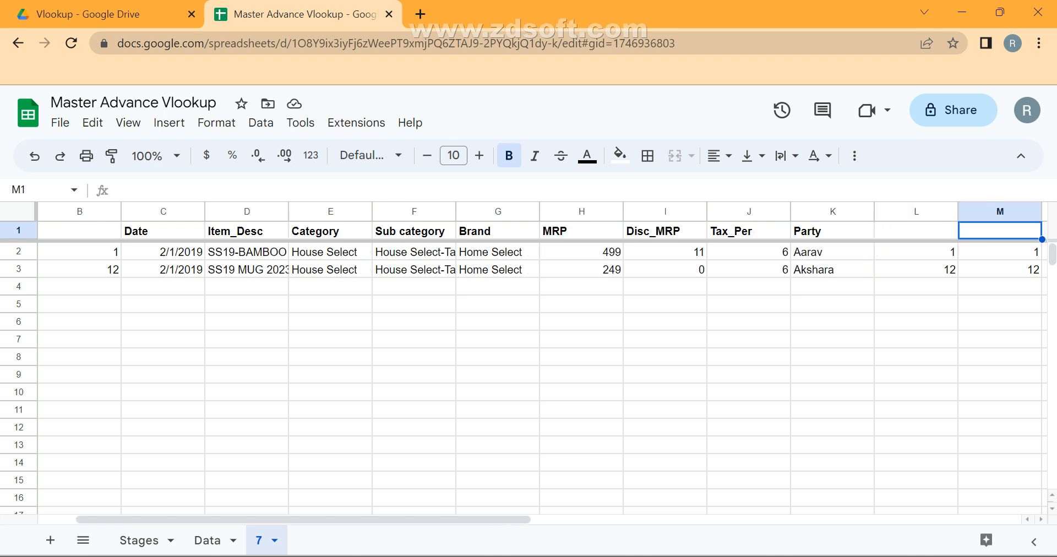
{"action": "key", "text": "Right"}
{"action": "key", "text": "Right"}
{"action": "key", "text": "Right"}
{"action": "key", "text": "Right"}
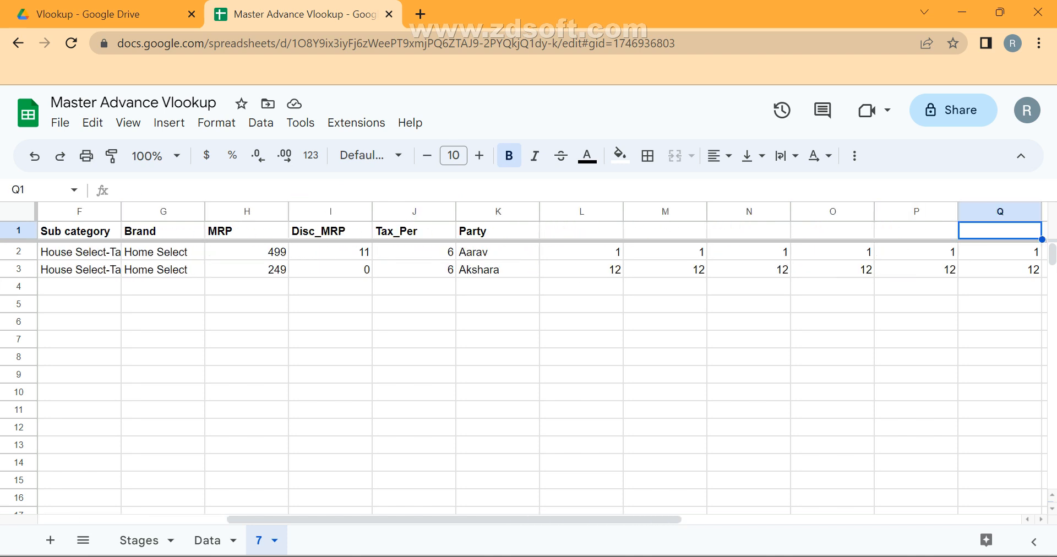
{"action": "key", "text": "Right"}
{"action": "key", "text": "Right"}
{"action": "key", "text": "Right"}
{"action": "key", "text": "Right"}
{"action": "key", "text": "Right"}
{"action": "key", "text": "Right"}
{"action": "key", "text": "Right"}
{"action": "key", "text": "Right"}
{"action": "key", "text": "Right"}
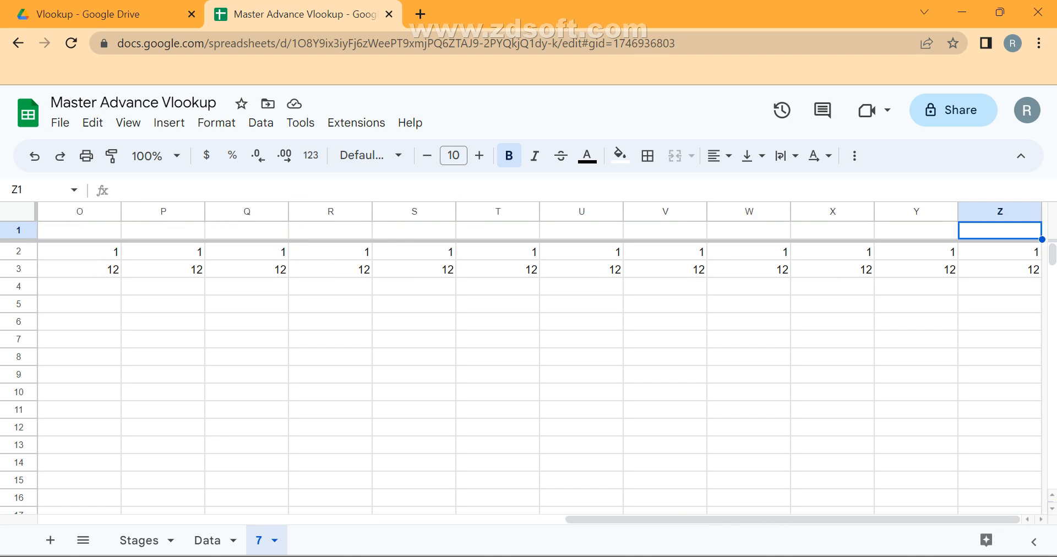
{"action": "key", "text": "ctrl+Left"}
{"action": "key", "text": "ctrl+Left"}
{"action": "key", "text": "ctrl+Left"}
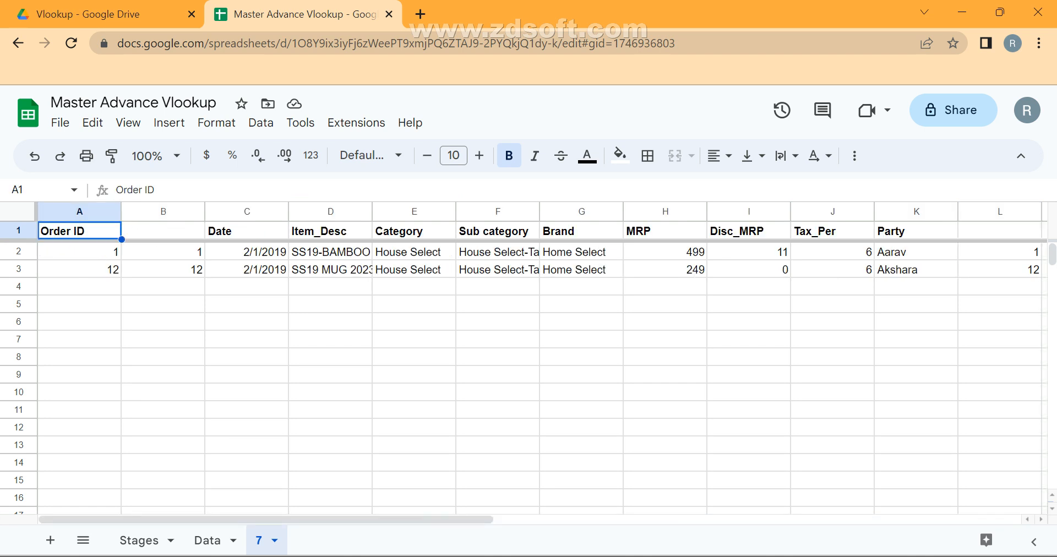
{"action": "key", "text": "Right"}
{"action": "key", "text": "Right"}
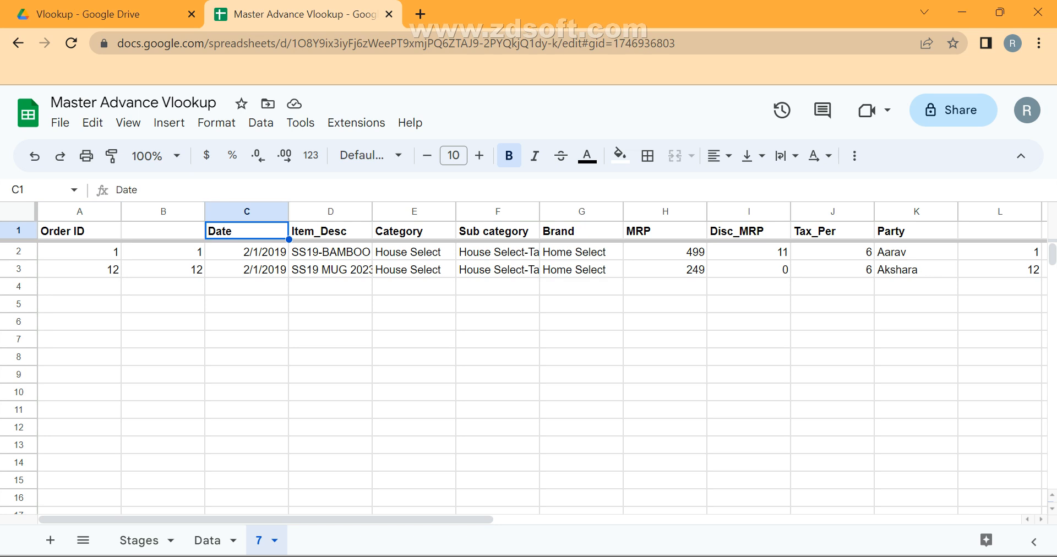
{"action": "key", "text": "Down"}
{"action": "key", "text": "Left"}
{"action": "key", "text": "Down"}
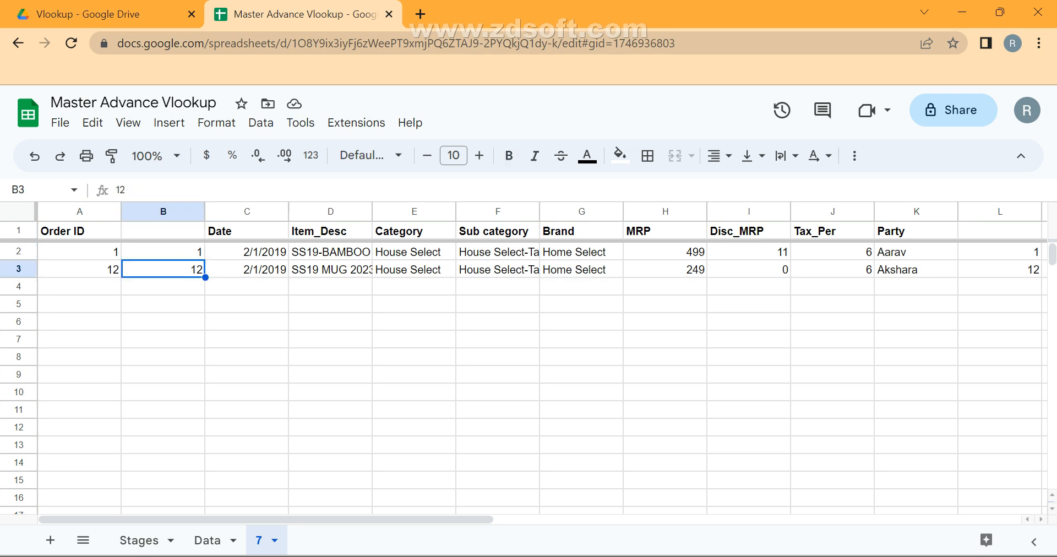
In B2's formula, copy the expression MATCH("*"&B1:1&"*",Data!A1:N1,0) and remove it from the VLOOKUP.
{"action": "key", "text": "Up"}
{"action": "key", "text": "F2"}
{"action": "key", "text": "Left"}
{"action": "key", "text": "Left"}
{"action": "key", "text": "Left"}
{"action": "key", "text": "Left"}
{"action": "key", "text": "Left"}
{"action": "key", "text": "Left"}
{"action": "key", "text": "Left"}
{"action": "key", "text": "Left"}
{"action": "key", "text": "Left"}
{"action": "key", "text": "Left"}
{"action": "key", "text": "Left"}
{"action": "key", "text": "Left"}
{"action": "key", "text": "Left"}
{"action": "key", "text": "Left"}
{"action": "key", "text": "Left"}
{"action": "key", "text": "Left"}
{"action": "key", "text": "Left"}
{"action": "key", "text": "Left"}
{"action": "key", "text": "Left"}
{"action": "key", "text": "Left"}
{"action": "key", "text": "Left"}
{"action": "key", "text": "Left"}
{"action": "key", "text": "Left"}
{"action": "key", "text": "Left"}
{"action": "key", "text": "Left"}
{"action": "key", "text": "Left"}
{"action": "key", "text": "Left"}
{"action": "key", "text": "Left"}
{"action": "key", "text": "Left"}
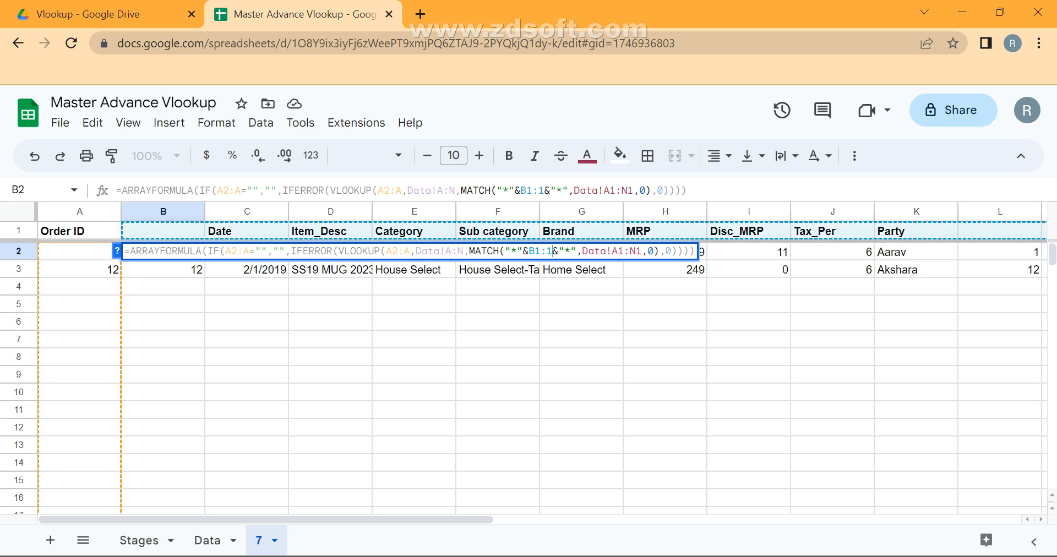
{"action": "key", "text": "Right"}
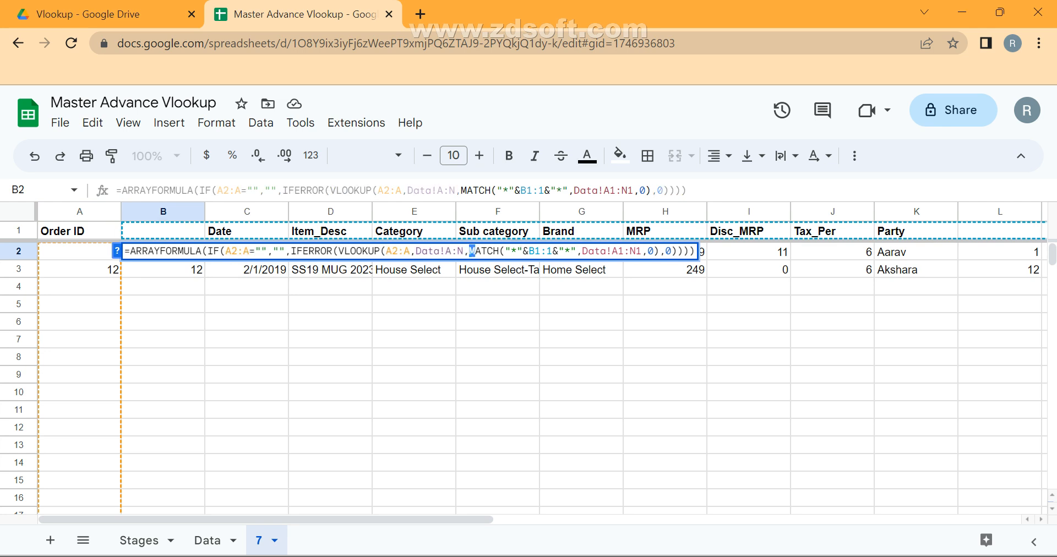
{"action": "key", "text": "shift+Right"}
{"action": "key", "text": "shift+Right"}
{"action": "key", "text": "shift+Right"}
{"action": "key", "text": "shift+Right"}
{"action": "key", "text": "shift+Right"}
{"action": "key", "text": "shift+Right"}
{"action": "key", "text": "shift+Right"}
{"action": "key", "text": "shift+Right"}
{"action": "key", "text": "shift+Right"}
{"action": "key", "text": "shift+Right"}
{"action": "key", "text": "shift+Right"}
{"action": "key", "text": "shift+Right"}
{"action": "key", "text": "shift+Right"}
{"action": "key", "text": "shift+Right"}
{"action": "key", "text": "shift+Right"}
{"action": "key", "text": "shift+Right"}
{"action": "key", "text": "shift+Right"}
{"action": "key", "text": "shift+Right"}
{"action": "key", "text": "shift+Right"}
{"action": "key", "text": "shift+Right"}
{"action": "key", "text": "shift+Right"}
{"action": "key", "text": "shift+Right"}
{"action": "key", "text": "shift+Right"}
{"action": "key", "text": "shift+Right"}
{"action": "key", "text": "ctrl+c"}
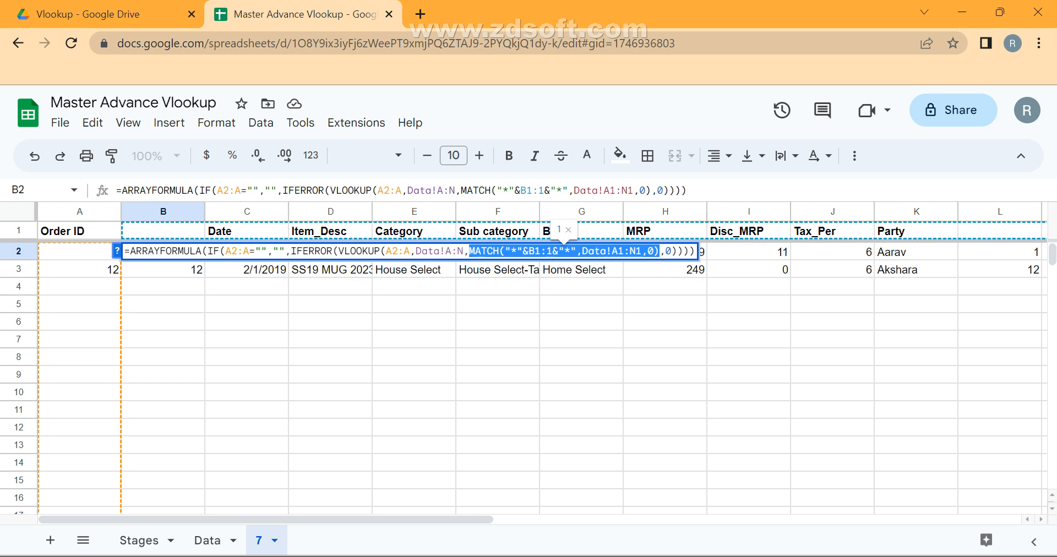
{"action": "key", "text": "BackSpace"}
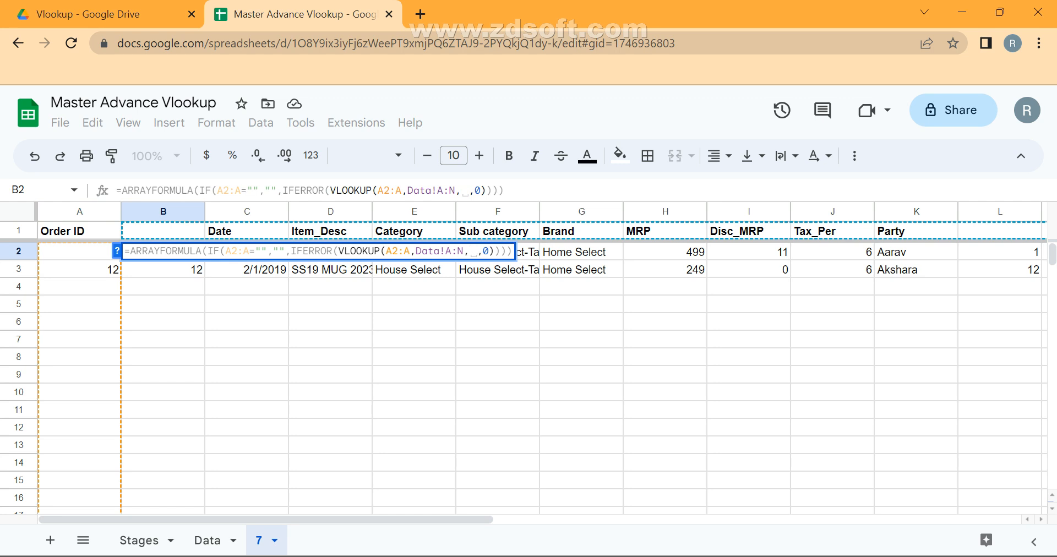
Set the VLOOKUP column index in B2 to IF(B1:1="","",MATCH("*"&B1:1&"*",Data!A1:N1,0)), reusing the copied MATCH, and commit the formula.
{"action": "type", "text": "IF"}
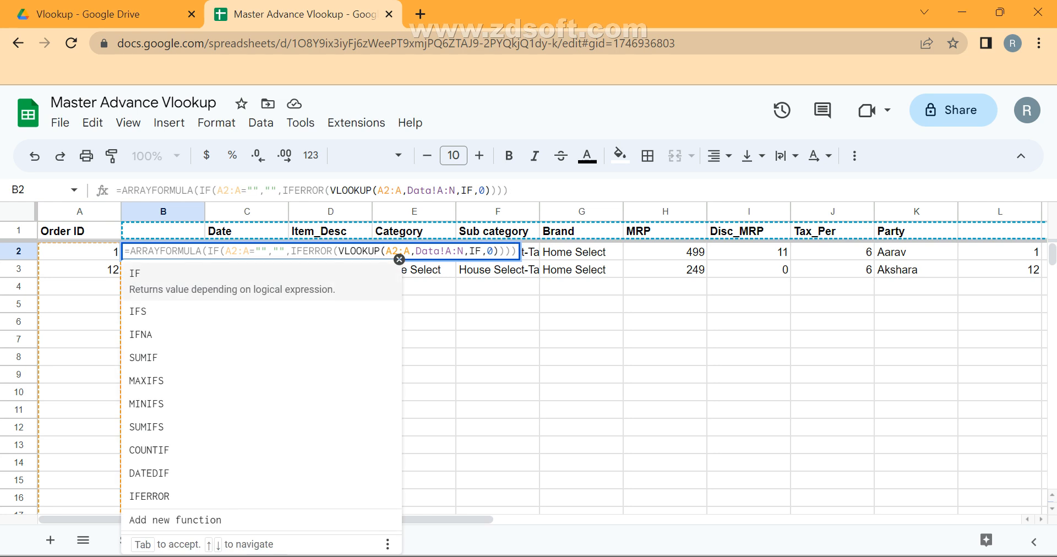
{"action": "key", "text": "Tab"}
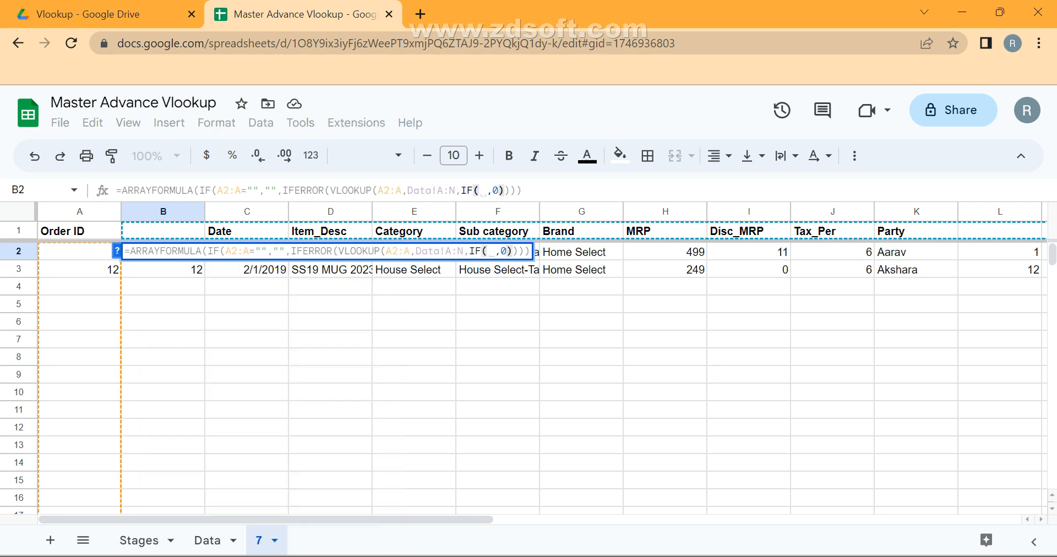
{"action": "left_click", "coordinate": [163, 231]}
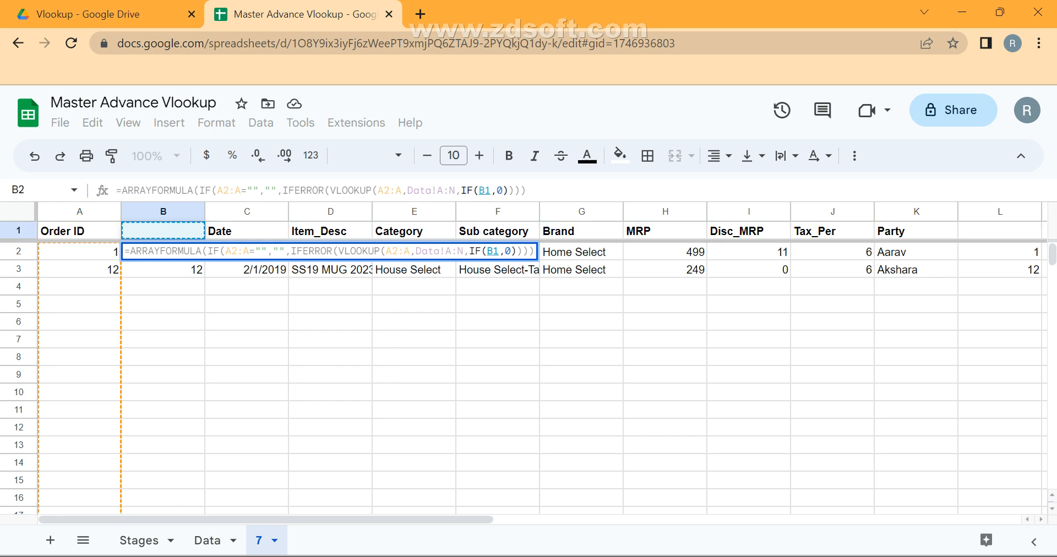
{"action": "type", "text": ":"}
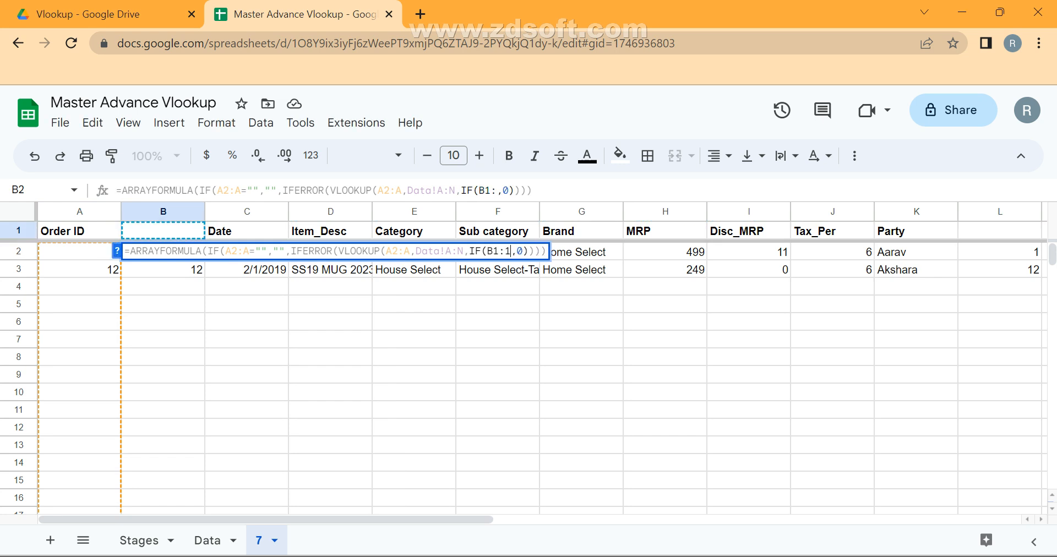
{"action": "type", "text": "1"}
{"action": "type", "text": "="}
{"action": "type", "text": "\"\""}
{"action": "type", "text": ",\"\""}
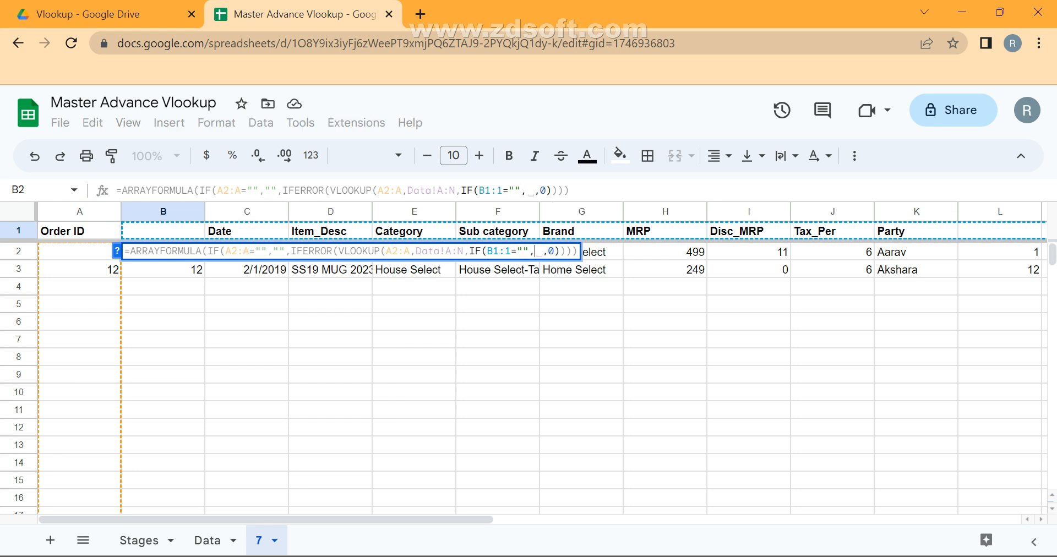
{"action": "type", "text": ","}
{"action": "key", "text": "ctrl+v"}
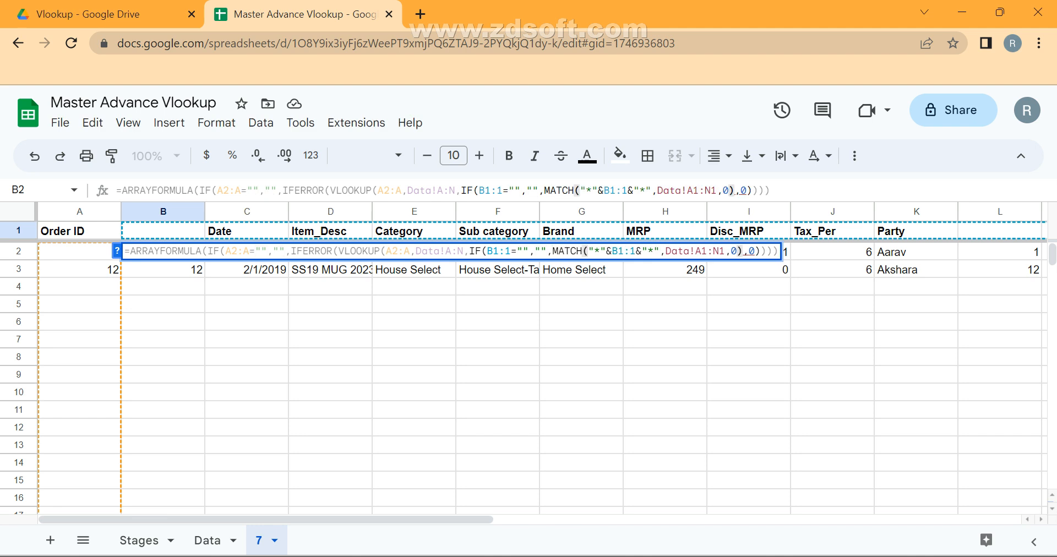
{"action": "type", "text": ")"}
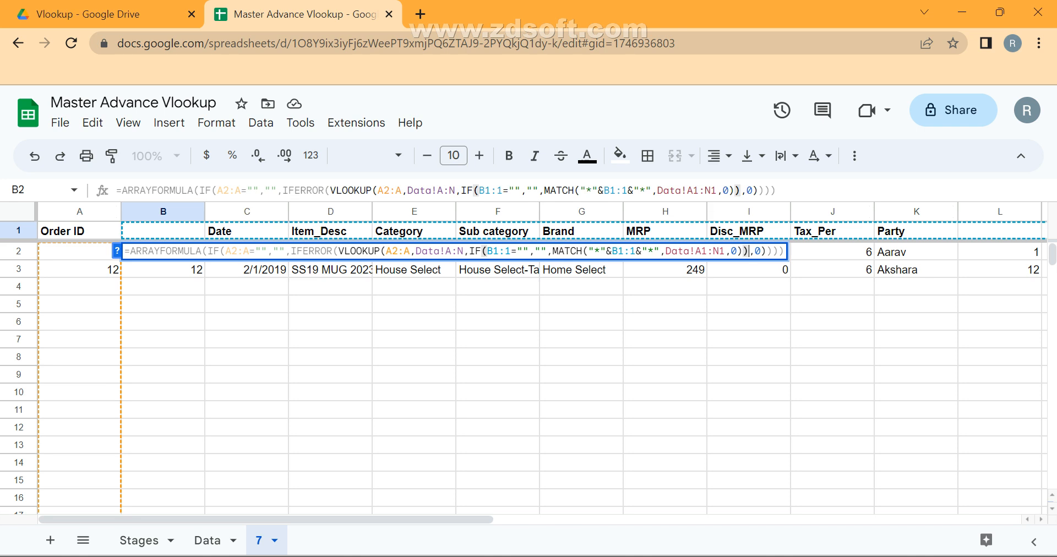
{"action": "key", "text": "Return"}
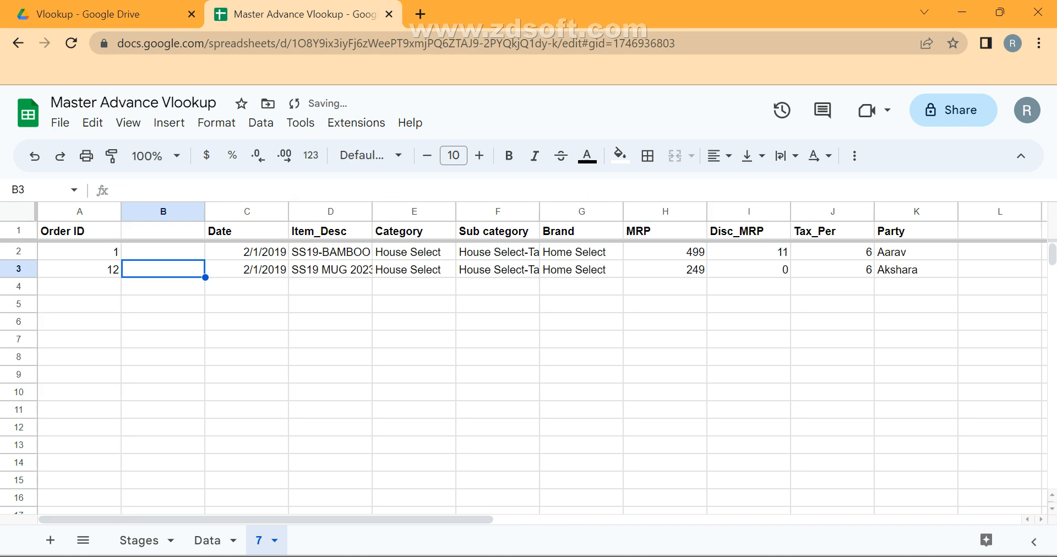
Enter the header "Party" in the blank cell B1.
{"action": "left_click", "coordinate": [163, 230]}
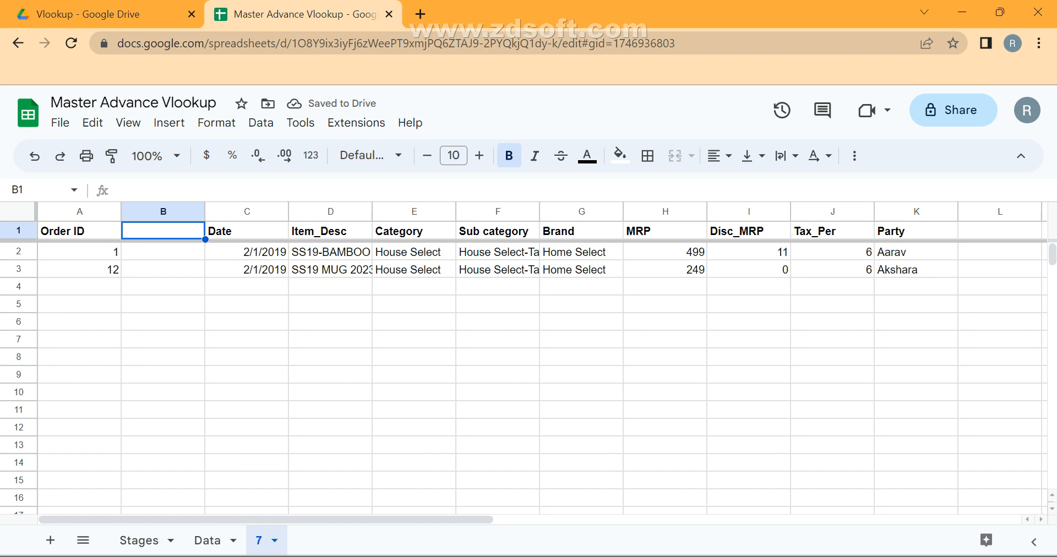
{"action": "key", "text": "Down"}
{"action": "key", "text": "Down"}
{"action": "key", "text": "Up"}
{"action": "key", "text": "Up"}
{"action": "type", "text": "Partyt"}
{"action": "key", "text": "BackSpace"}
{"action": "key", "text": "Return"}
{"action": "key", "text": "Up"}
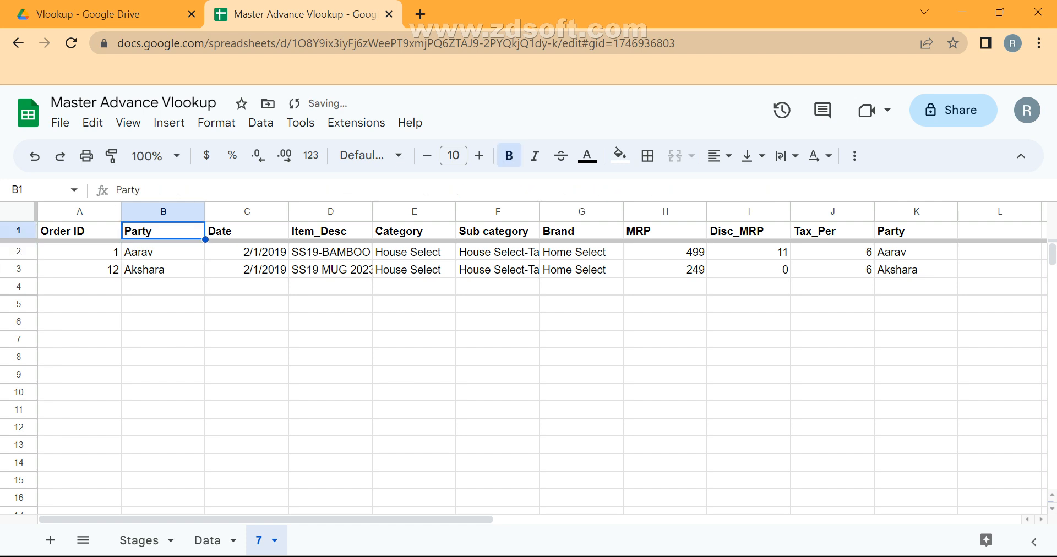
Set header B1 to "Party Name".
{"action": "key", "text": "ctrl+f"}
{"action": "key", "text": "Escape"}
{"action": "key", "text": "Return"}
{"action": "type", "text": "e"}
{"action": "key", "text": "Return"}
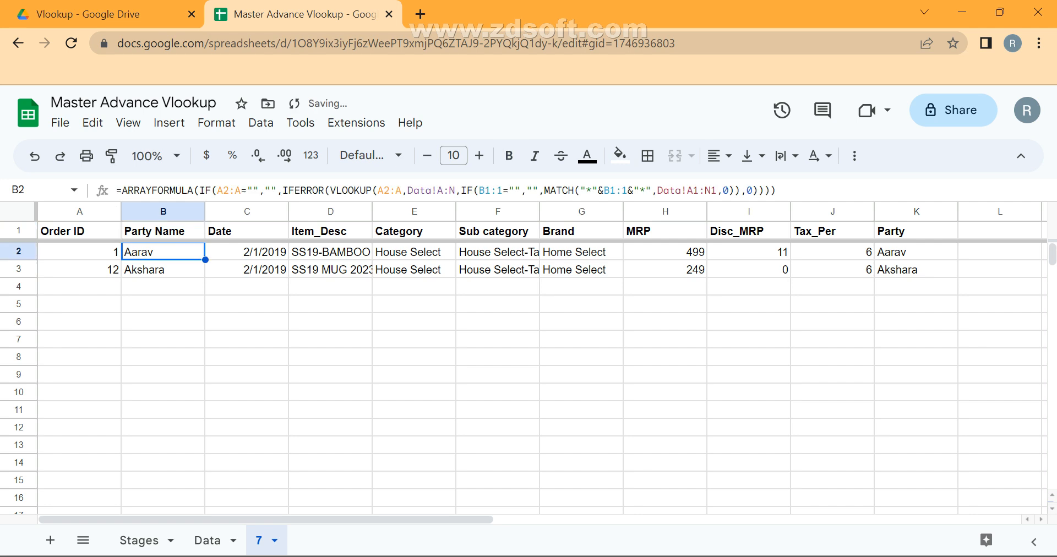
Set header B1 to the partial name "Name".
{"action": "key", "text": "Up"}
{"action": "type", "text": "Name"}
{"action": "key", "text": "Return"}
{"action": "key", "text": "Up"}
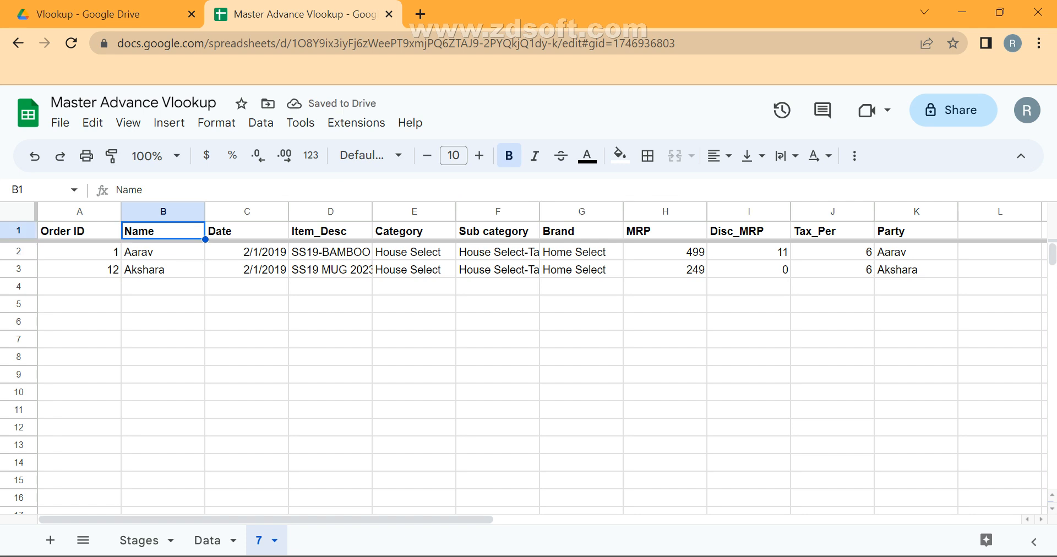
Add the header "MRP" in U1, well beyond the existing header columns.
{"action": "key", "text": "alt+Down"}
{"action": "key", "text": "alt+Up"}
{"action": "key", "text": "Down"}
{"action": "key", "text": "ctrl+Right"}
{"action": "key", "text": "Up"}
{"action": "key", "text": "ctrl+Right"}
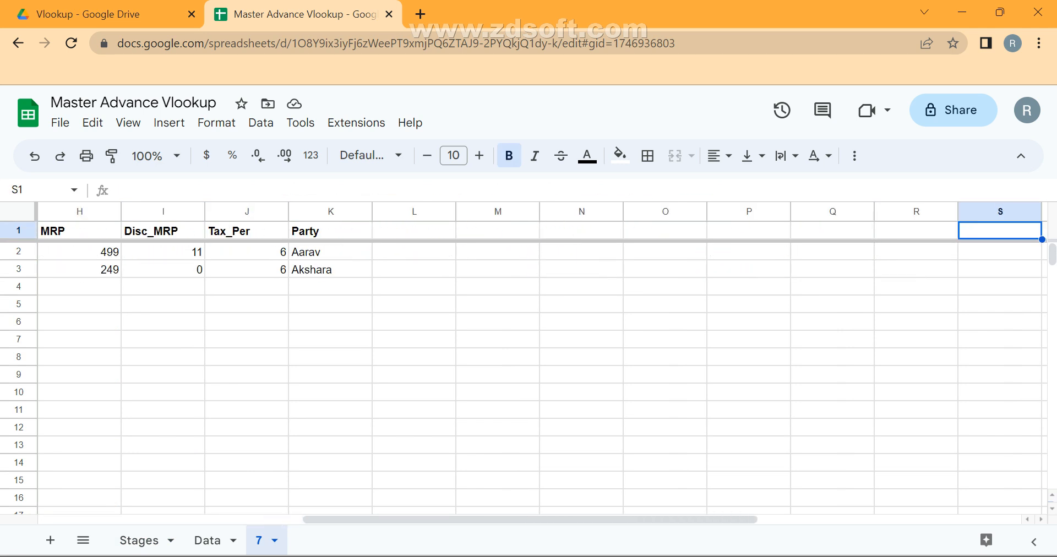
{"action": "key", "text": "Right"}
{"action": "key", "text": "Right"}
{"action": "type", "text": "Am"}
{"action": "key", "text": "BackSpace"}
{"action": "key", "text": "BackSpace"}
{"action": "type", "text": "MRP"}
{"action": "key", "text": "Return"}
Add the partial header "GP" in V1, directly after the new MRP column.
{"action": "key", "text": "Right"}
{"action": "key", "text": "Right"}
{"action": "key", "text": "Right"}
{"action": "key", "text": "Left"}
{"action": "key", "text": "Left"}
{"action": "key", "text": "Left"}
{"action": "key", "text": "Up"}
{"action": "key", "text": "Right"}
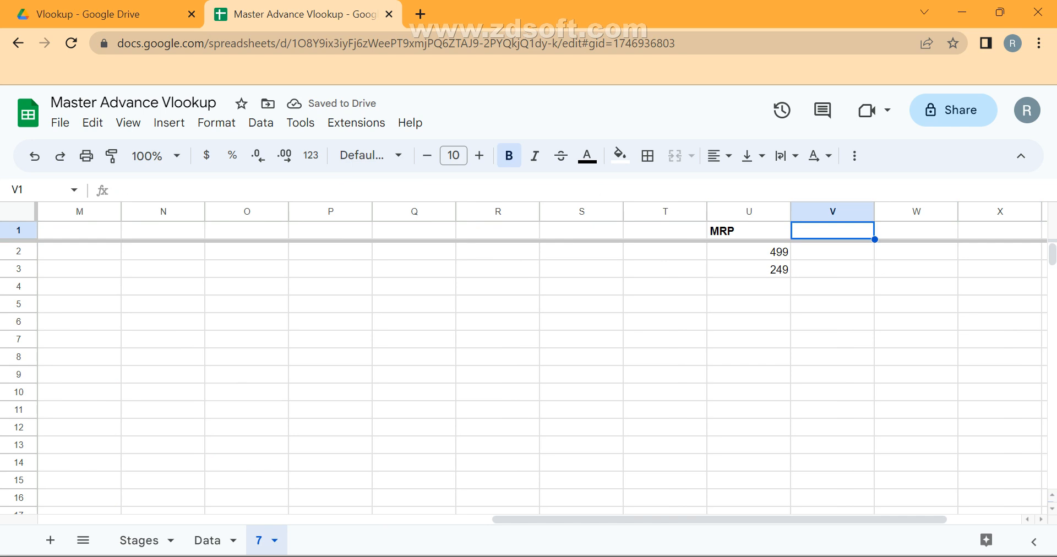
{"action": "type", "text": "GP"}
{"action": "key", "text": "Return"}
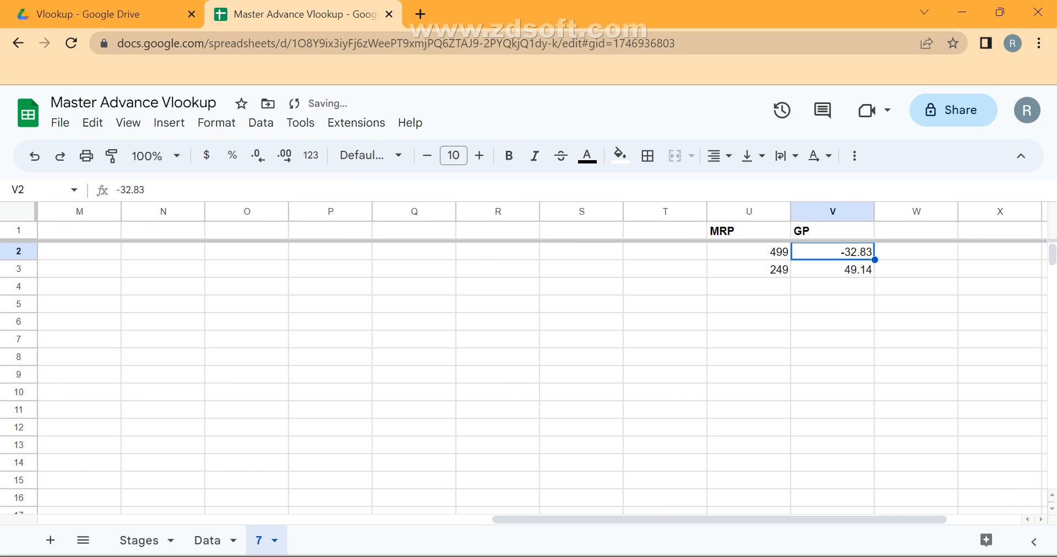
Check the Data sheet's GP Amount header and values against the GP column, and return to sheet 7.
{"action": "key", "text": "Up"}
{"action": "key", "text": "Right"}
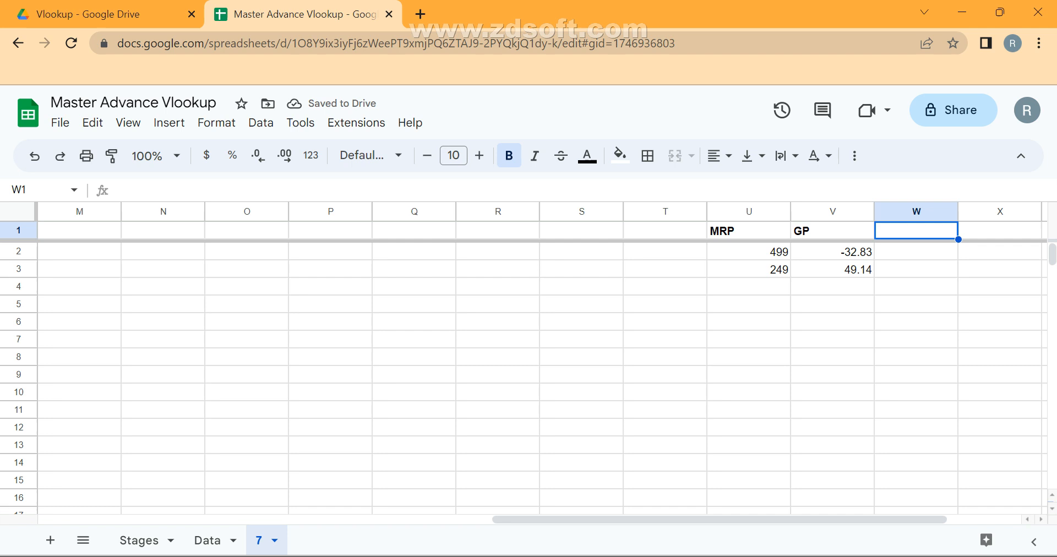
{"action": "left_click", "coordinate": [213, 541]}
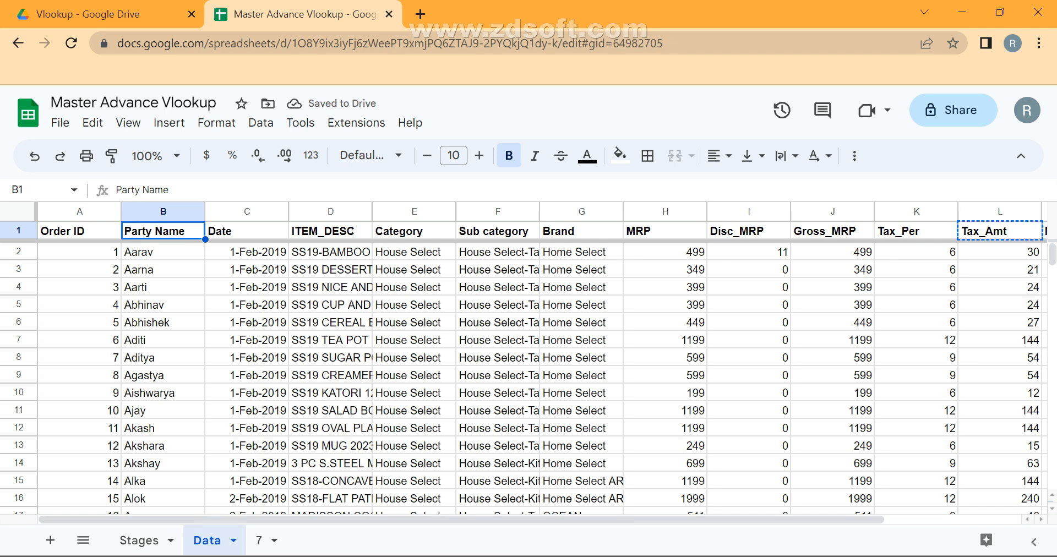
{"action": "scroll", "coordinate": [539, 363], "scroll_direction": "right", "scroll_amount": 3}
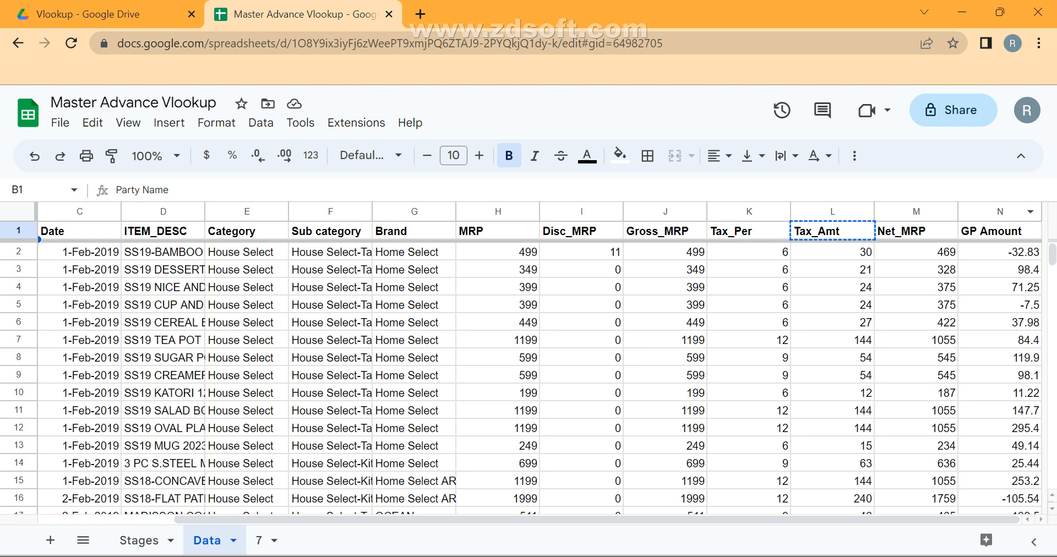
{"action": "left_click", "coordinate": [260, 540]}
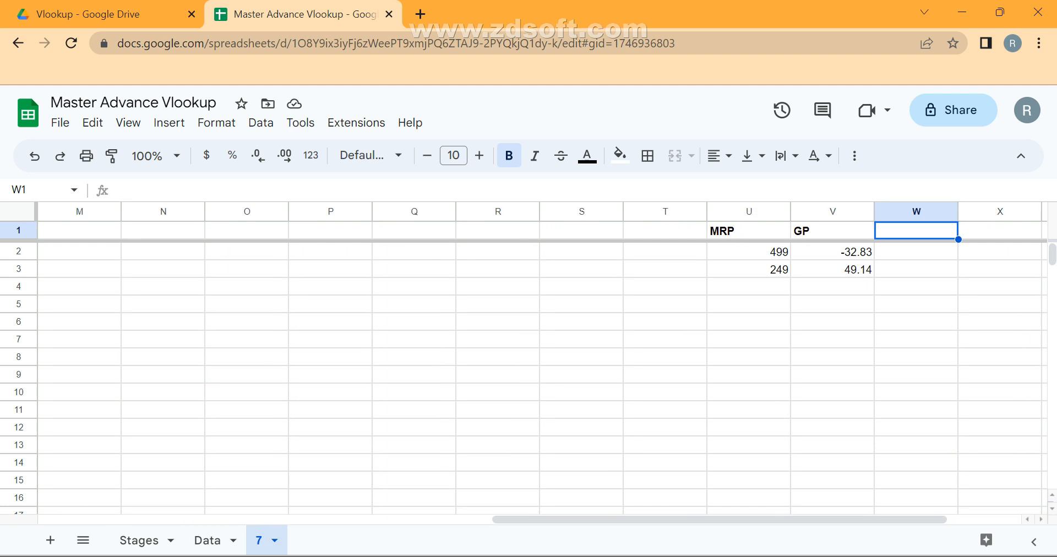
Add the partial header "net" in W1, directly after the GP column.
{"action": "type", "text": "net"}
{"action": "key", "text": "Return"}
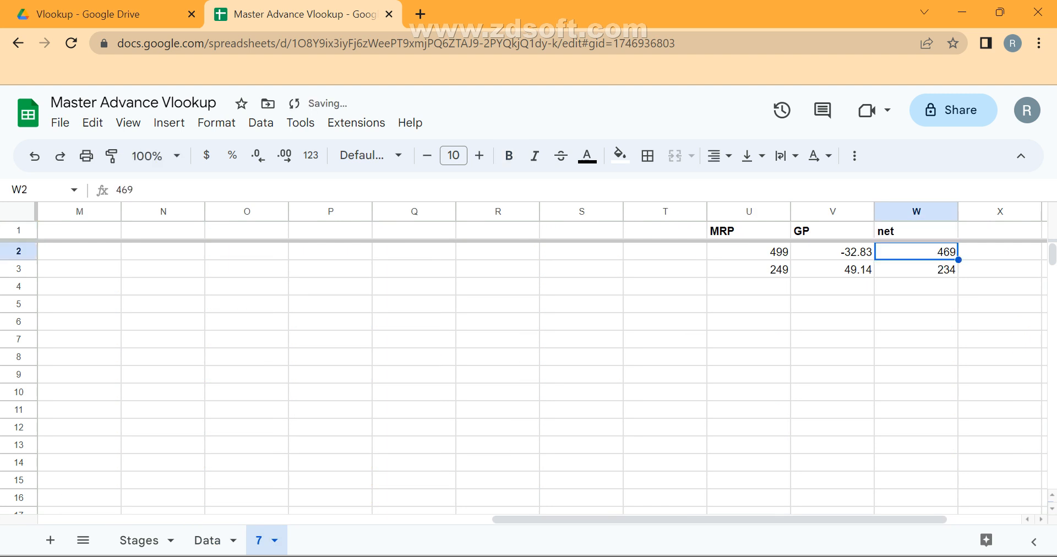
Return to cell A1 of sheet 7 to review the lookup table, and open the Stages sheet's topic list.
{"action": "key", "text": "Up"}
{"action": "key", "text": "Left"}
{"action": "key", "text": "Left"}
{"action": "key", "text": "ctrl+Home"}
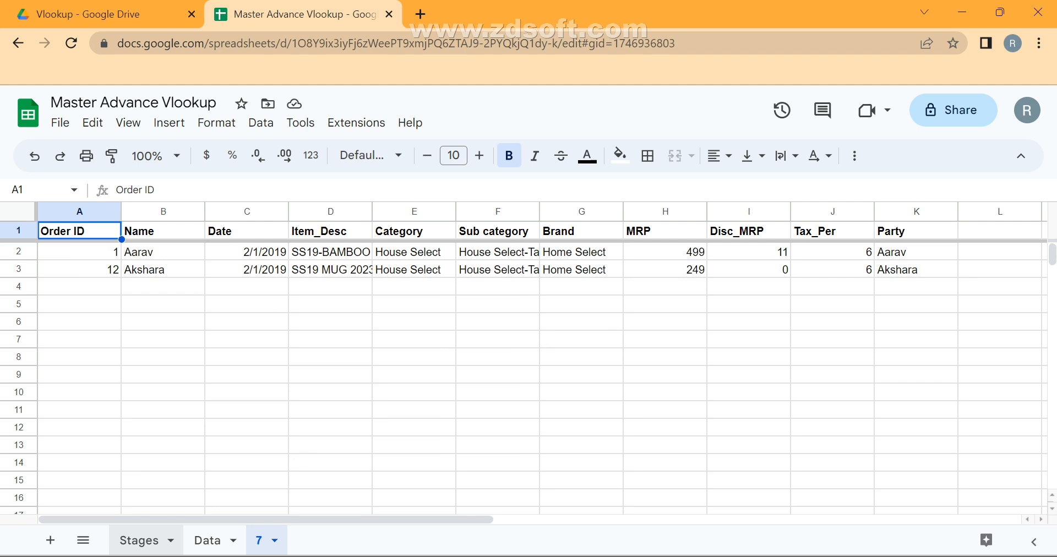
{"action": "left_click", "coordinate": [138, 540]}
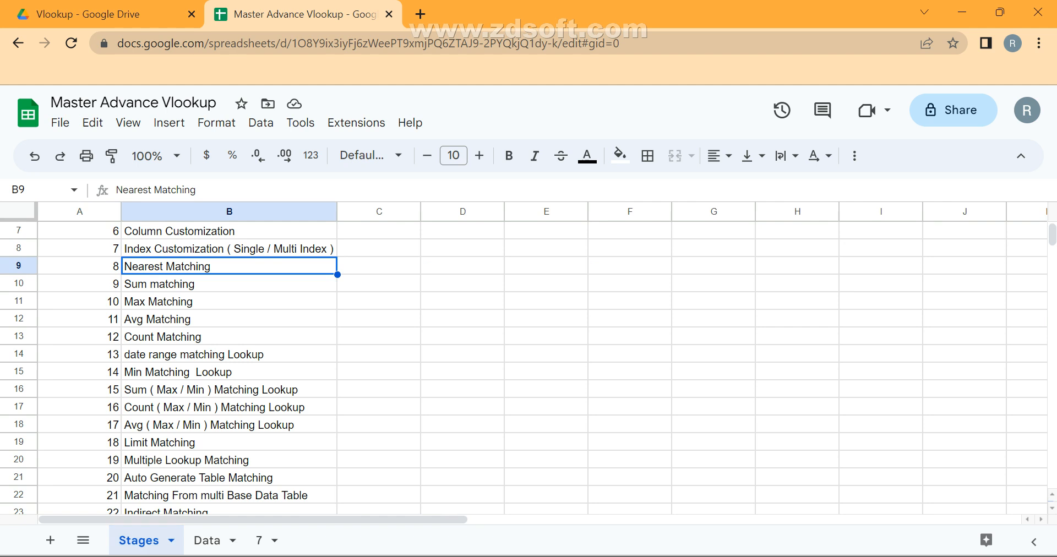
{"action": "left_click", "coordinate": [818, 556]}
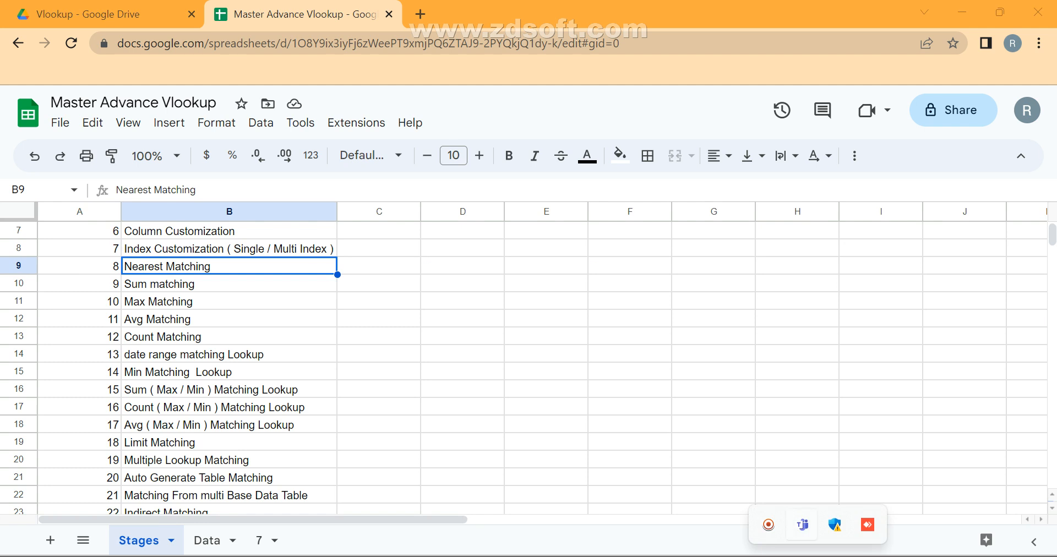